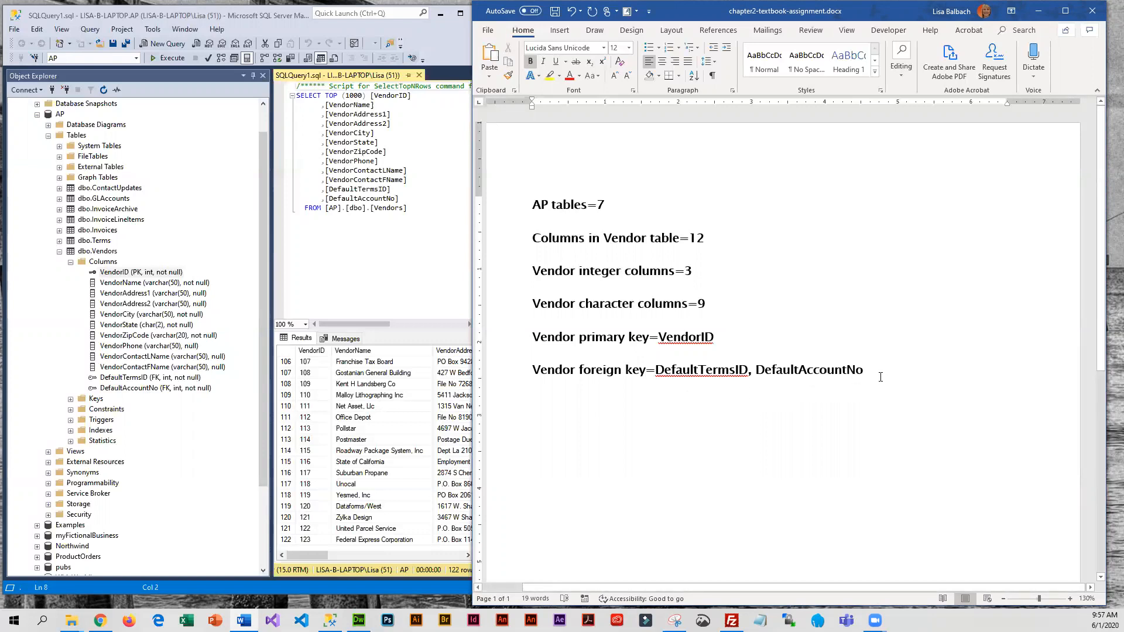
Add the line "AP Database Diagram" below the vendor foreign key answer and save the document
key("Return")
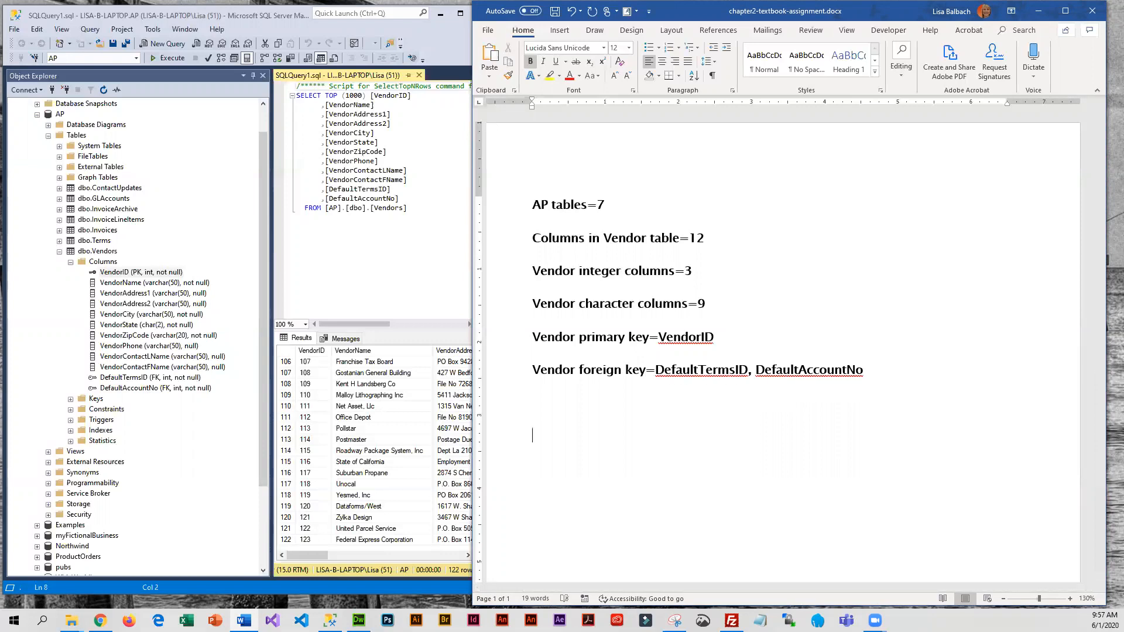
type("AP Database Diagram")
key("Return")
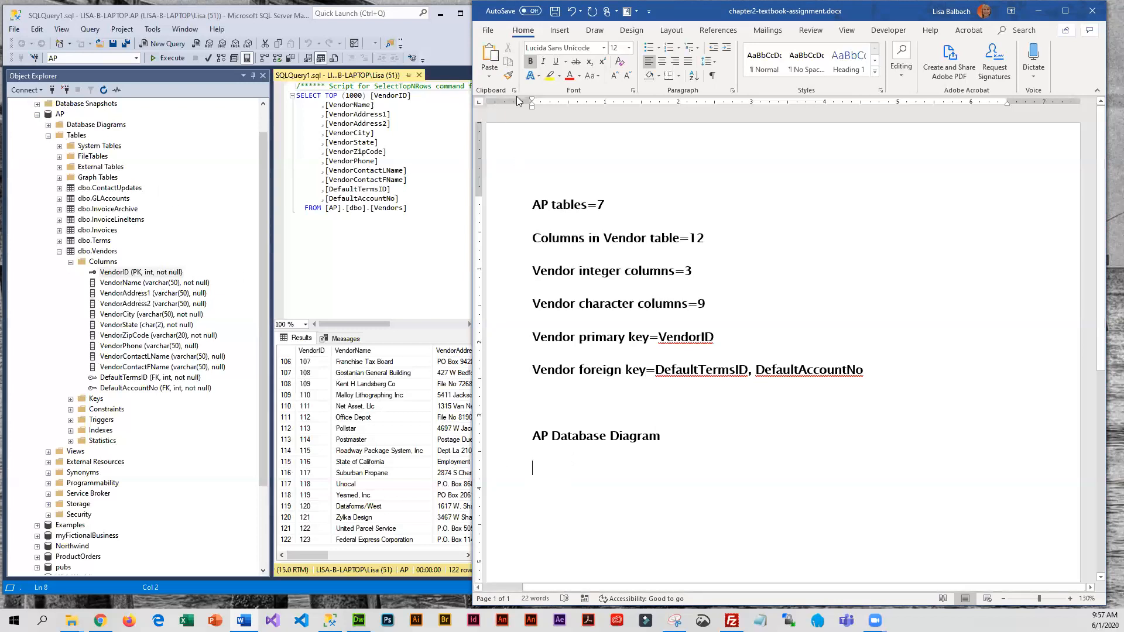
left_click(555, 12)
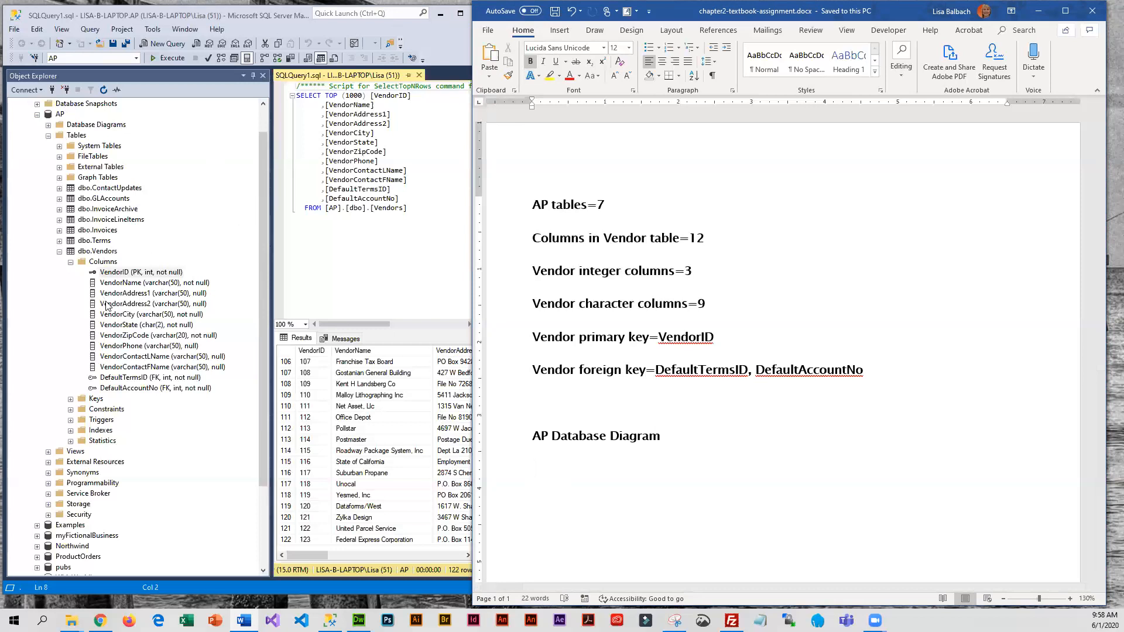
Switch to SQL Server Management Studio, maximize its window, and close the Vendors query
left_click(322, 262)
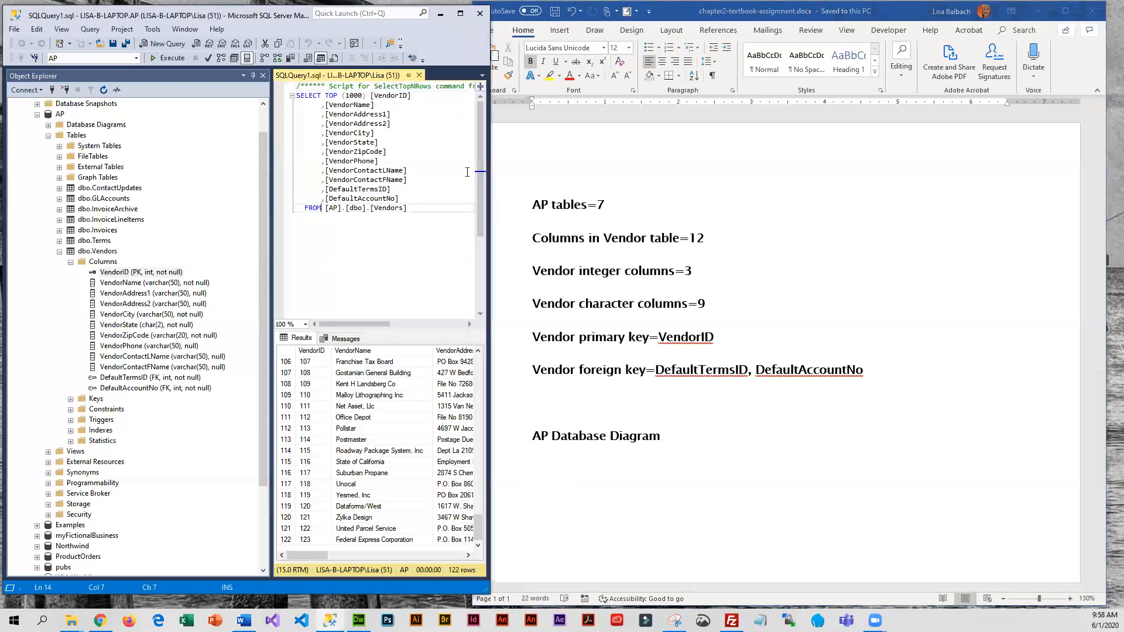
left_click(460, 14)
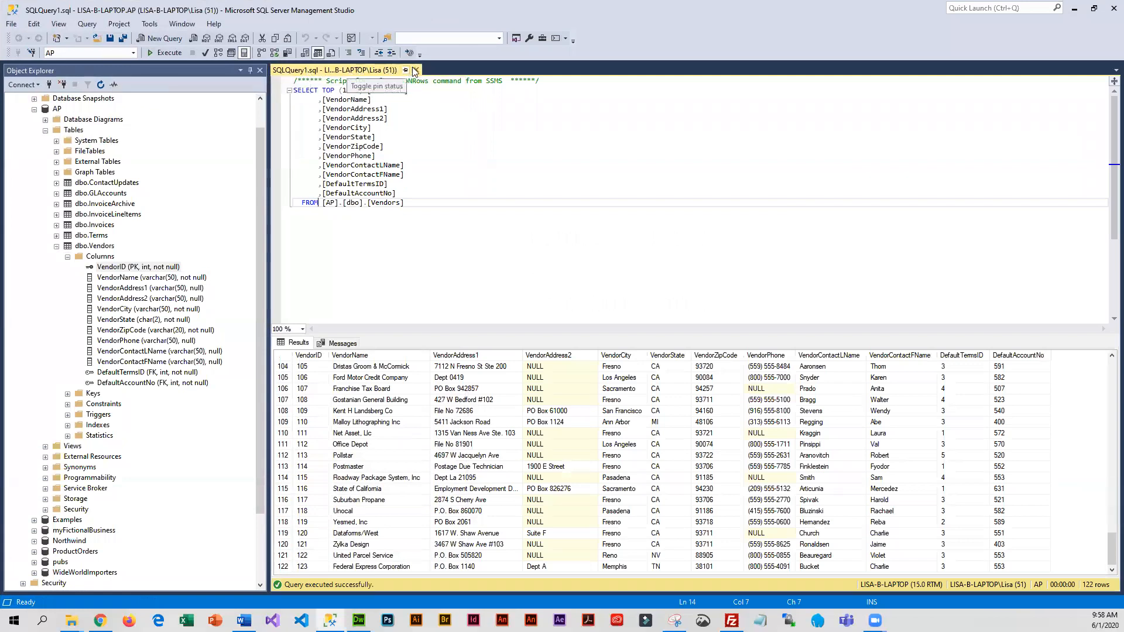
key("ctrl+F4")
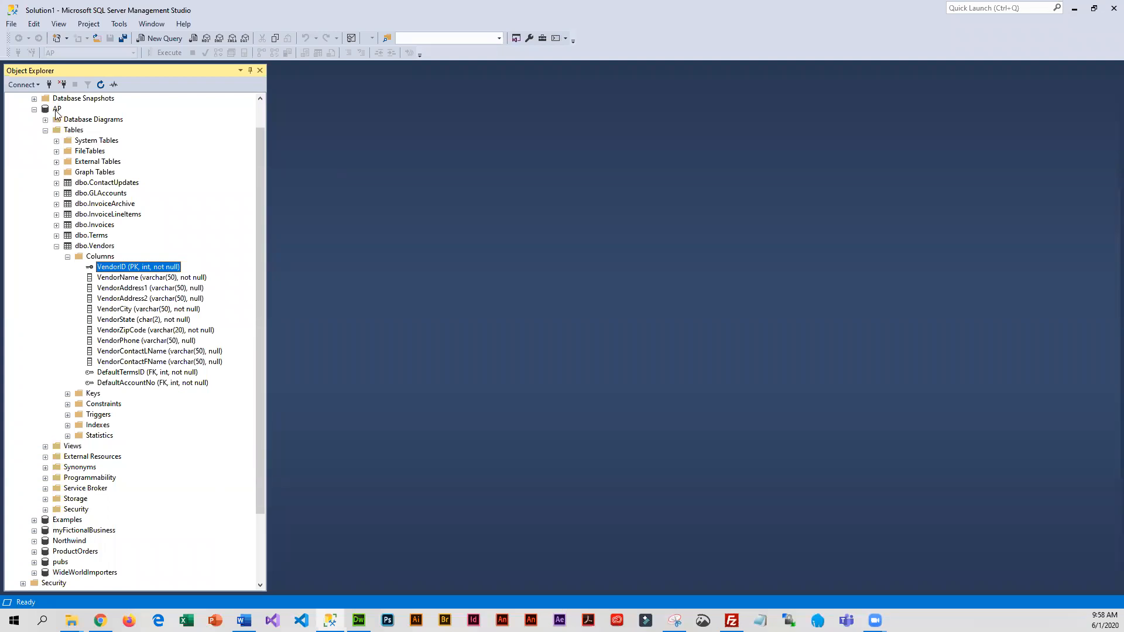
left_click(106, 121)
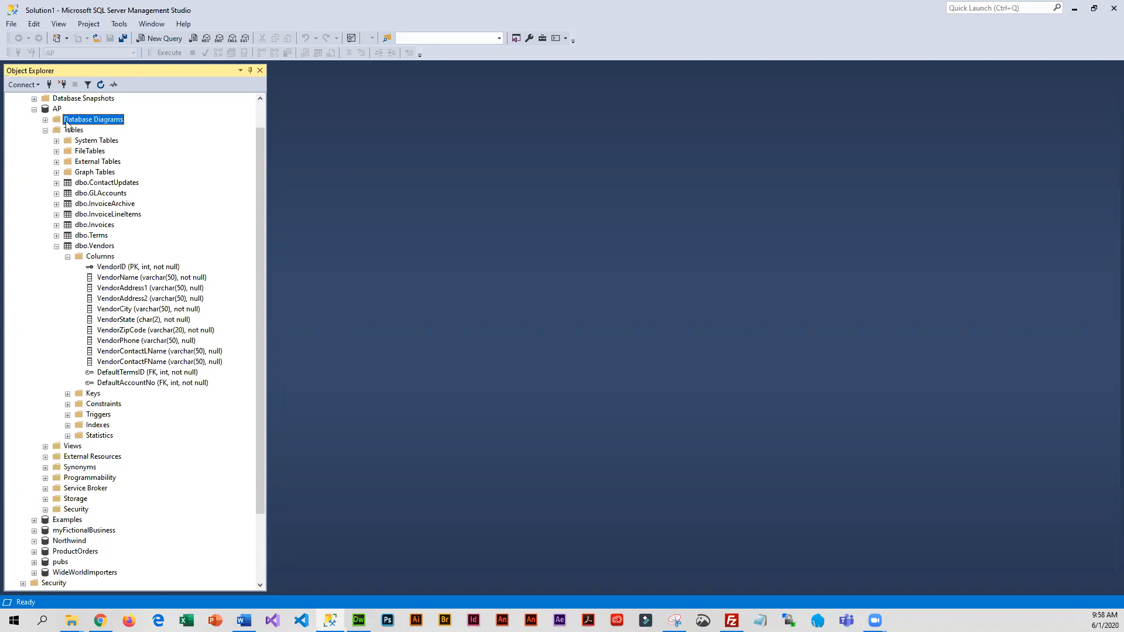
left_click(45, 120)
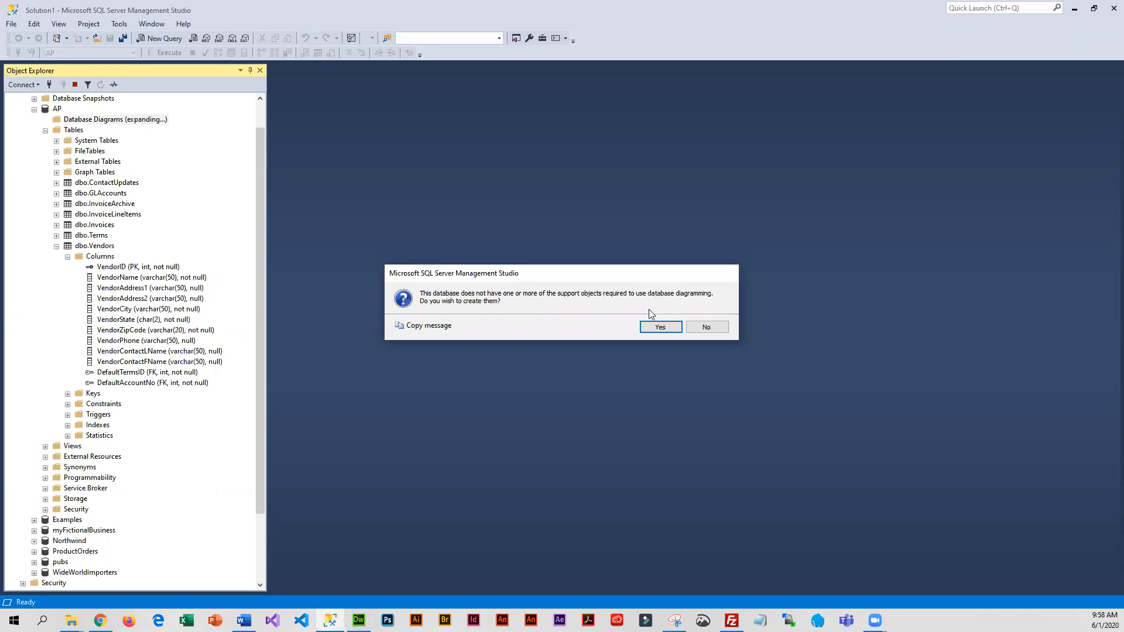
left_click(705, 326)
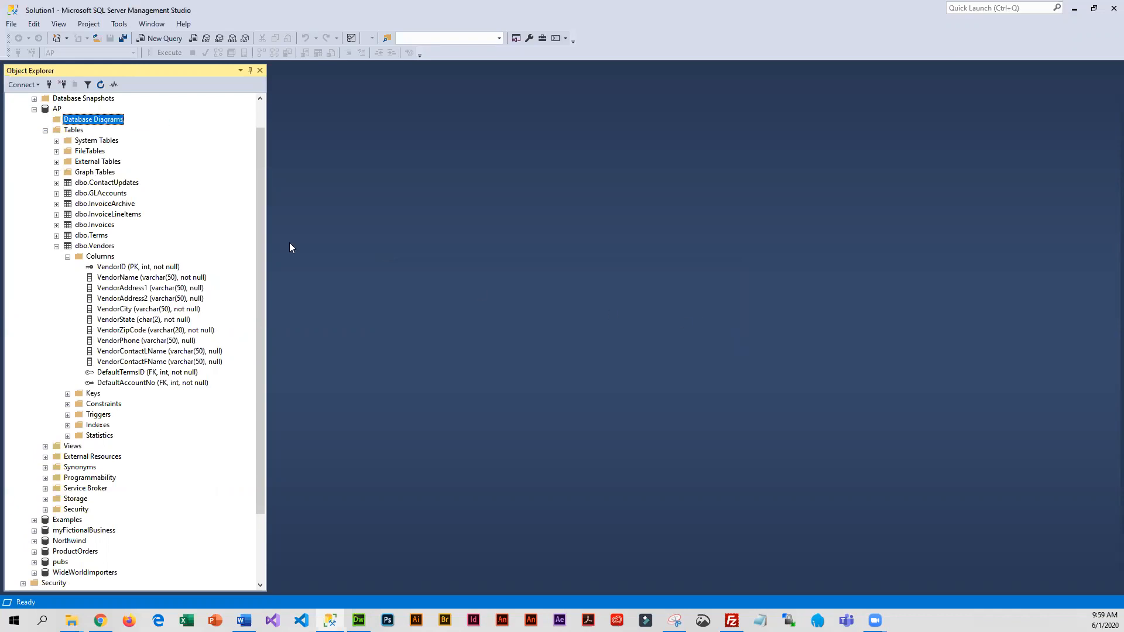
Create a new database diagram for the AP database, agreeing to create the required diagramming support objects
right_click(100, 120)
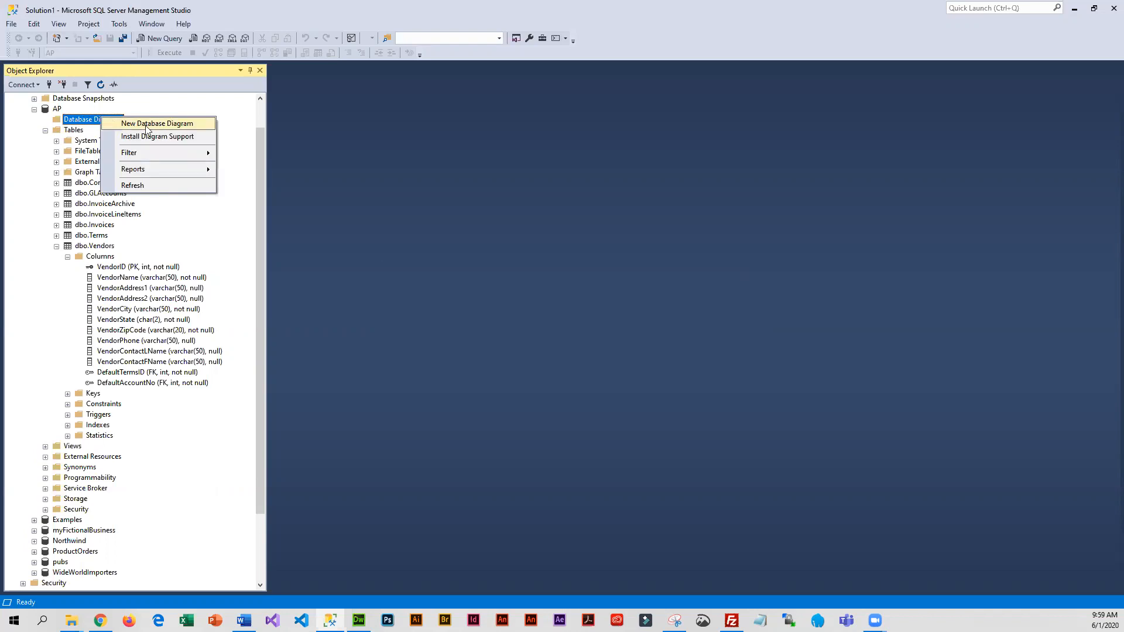
left_click(192, 124)
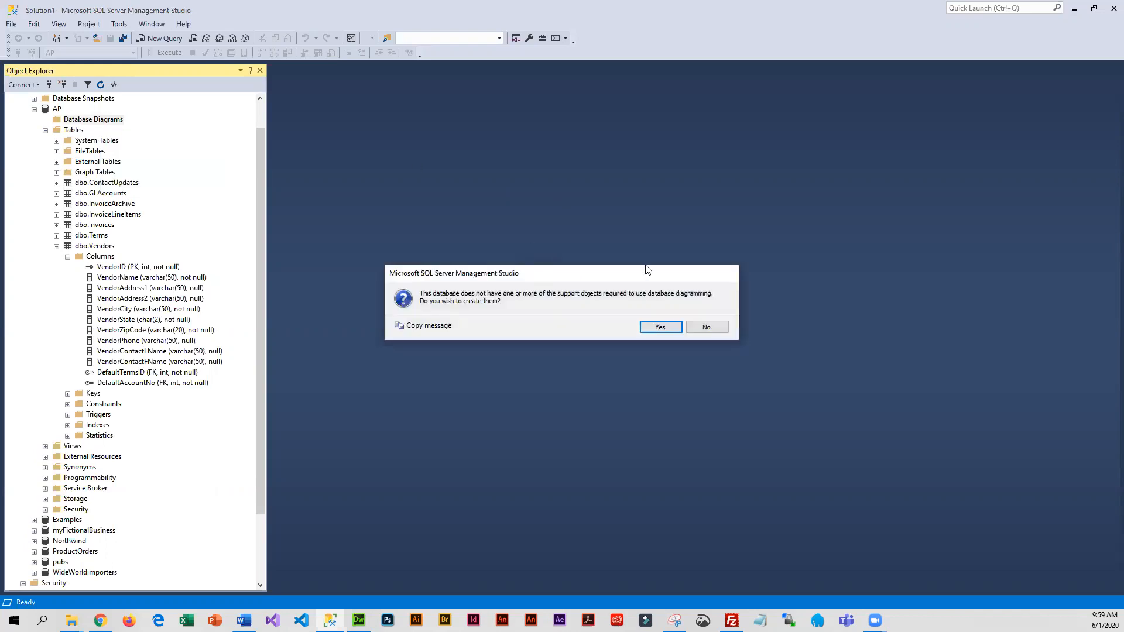
left_click(660, 326)
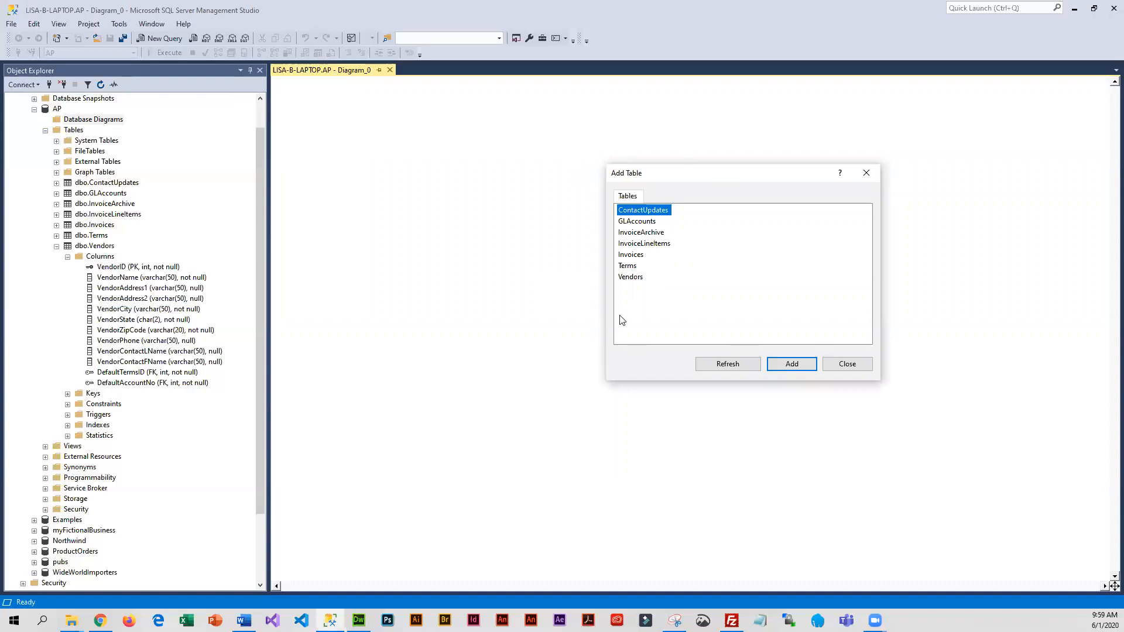
Add all AP tables from ContactUpdates through Vendors to the diagram and finish adding tables
left_click(793, 366)
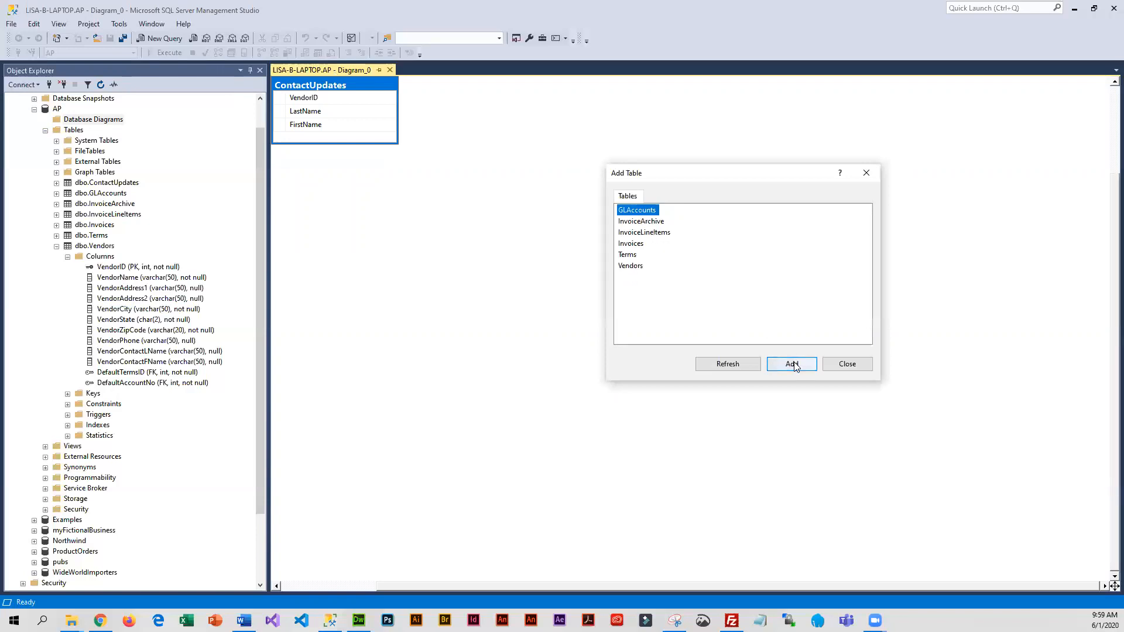
left_click(792, 365)
left_click(793, 365)
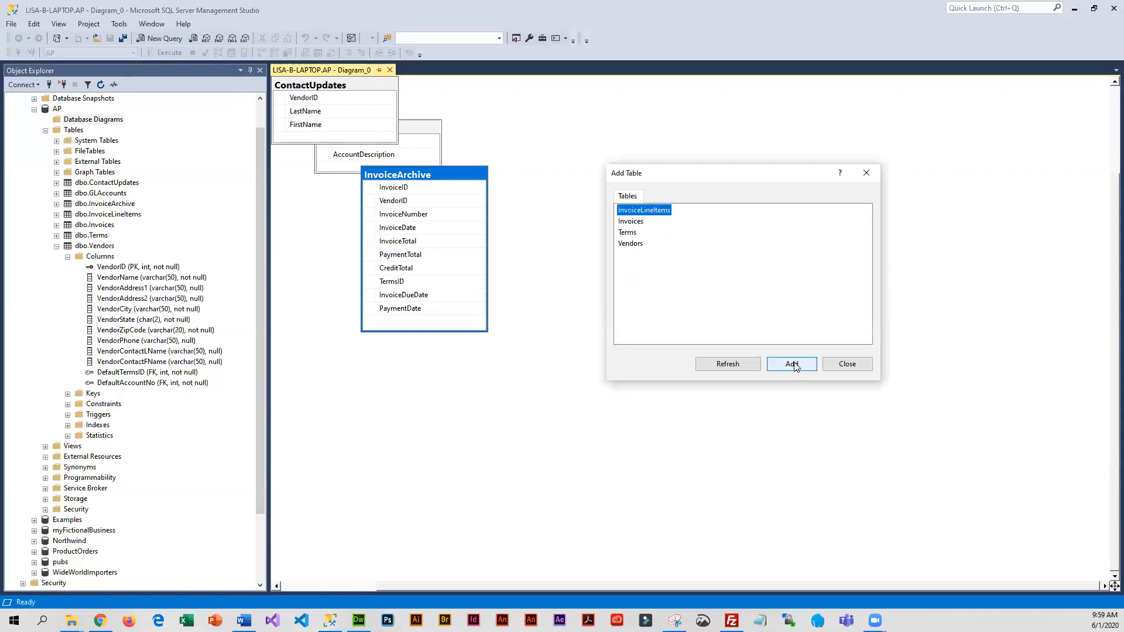
left_click(793, 364)
left_click(793, 364)
left_click(793, 364)
left_click(793, 364)
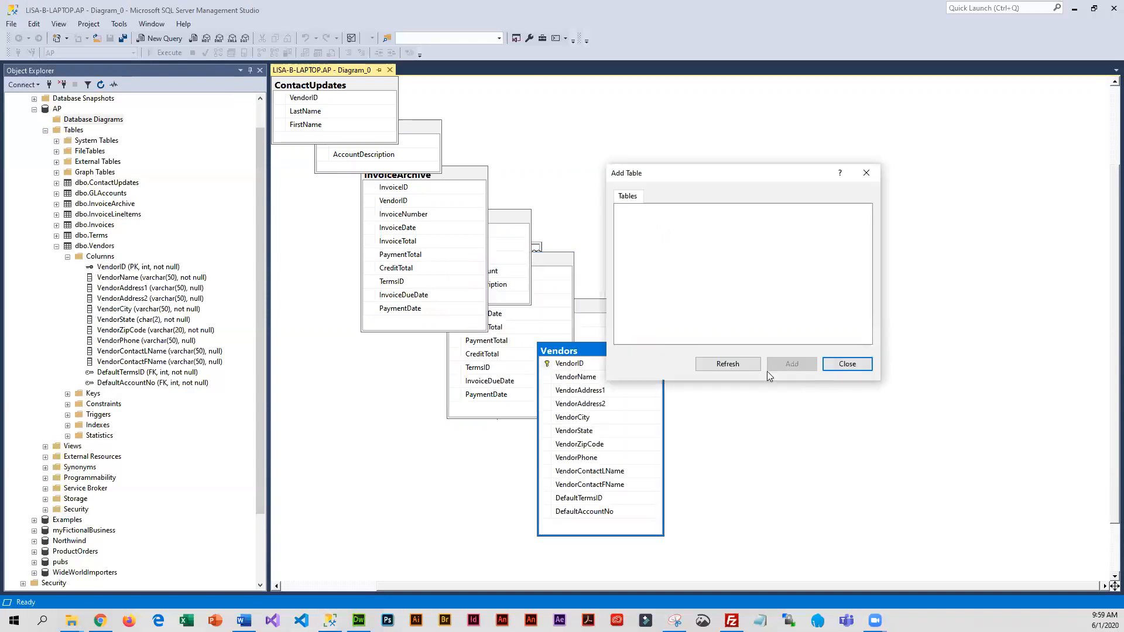
left_click(843, 365)
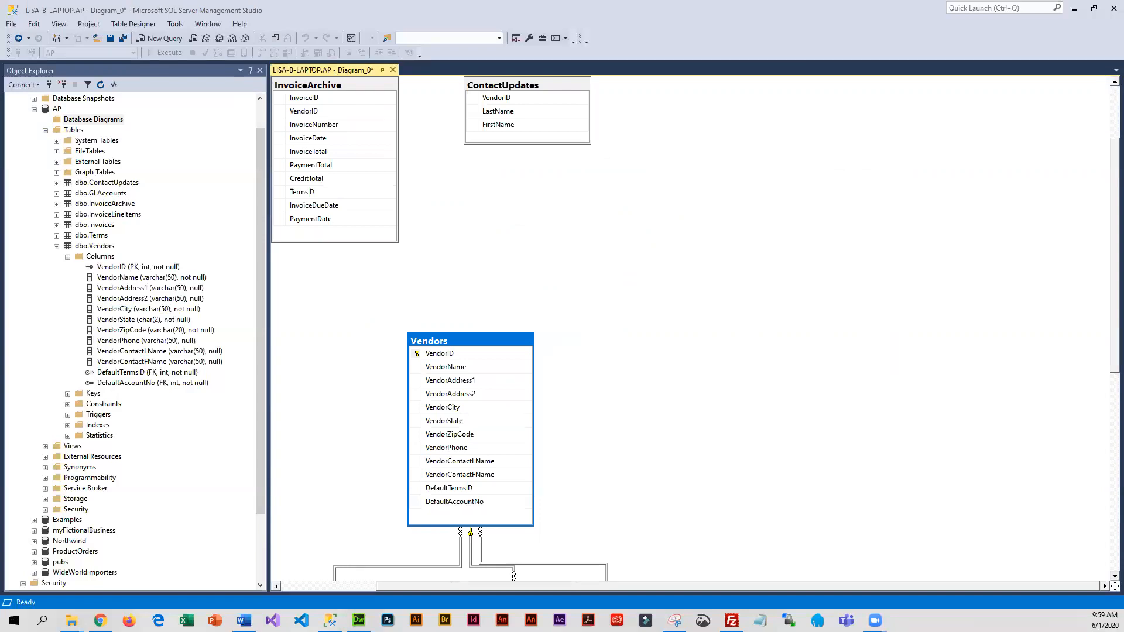
Examine how the tables are laid out and related across the new diagram
scroll(677, 241, "up", 2)
scroll(679, 241, "down", 4)
scroll(682, 242, "down", 5)
scroll(682, 242, "up", 7)
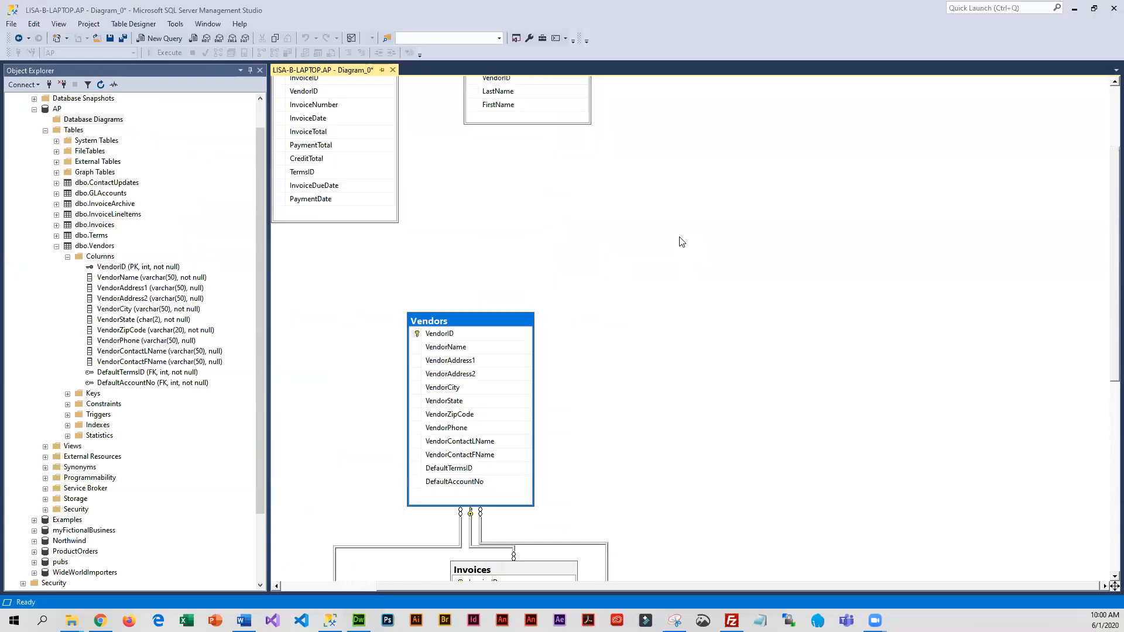
scroll(679, 241, "up", 2)
scroll(638, 241, "down", 2)
scroll(502, 354, "down", 3)
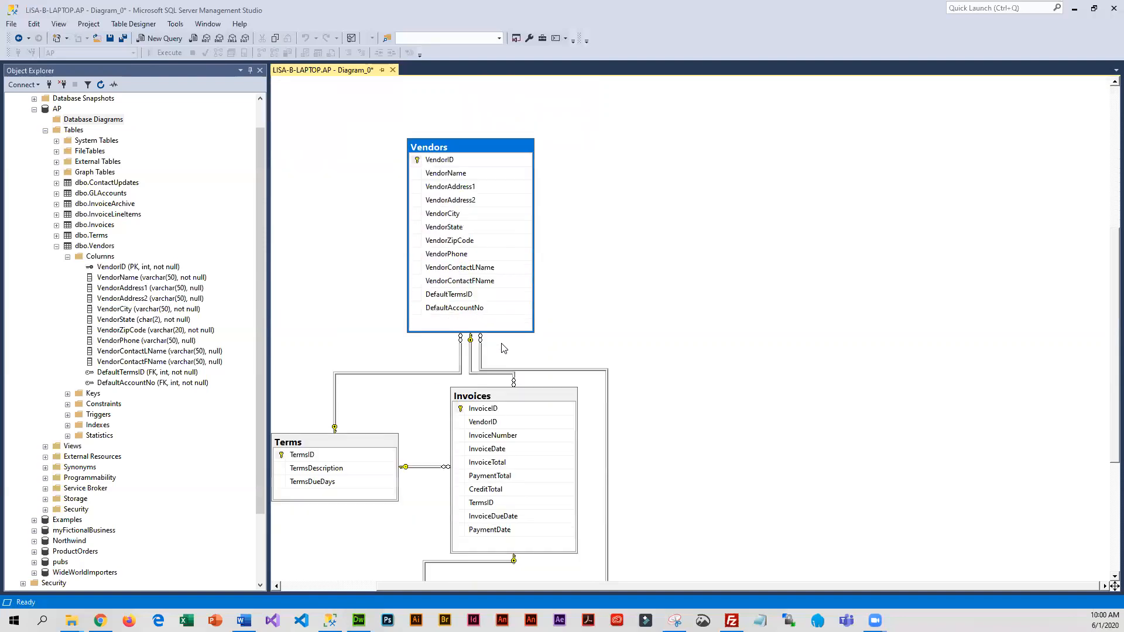
Move the ContactUpdates and InvoiceArchive tables into a row to the right of the Vendors table
scroll(502, 348, "up", 5)
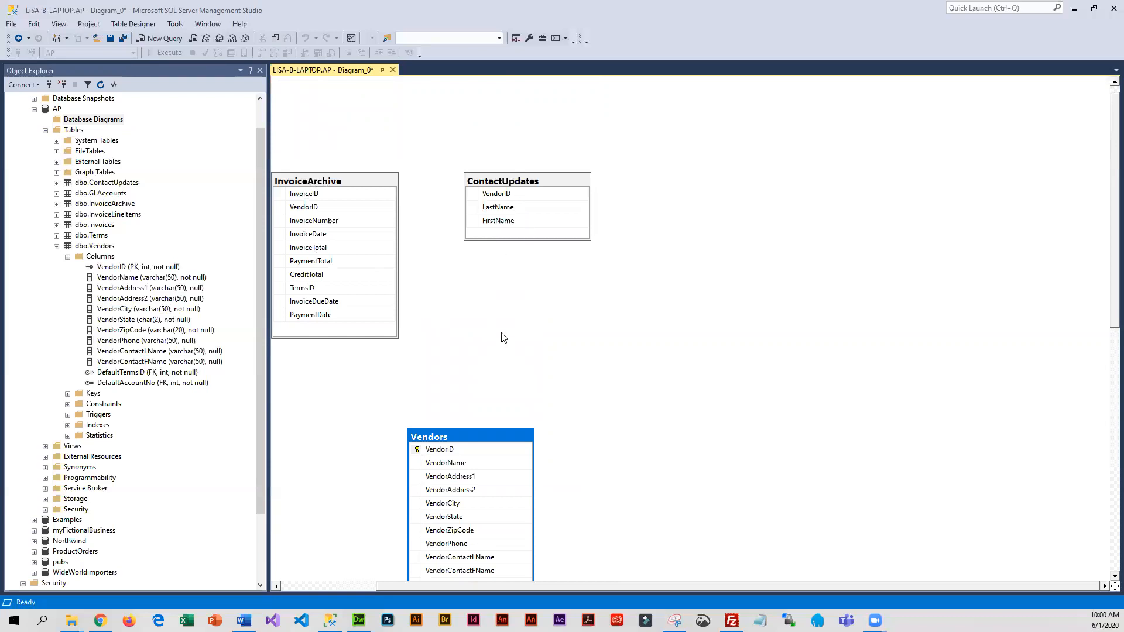
left_click(569, 184)
left_click_drag(571, 188, 736, 444)
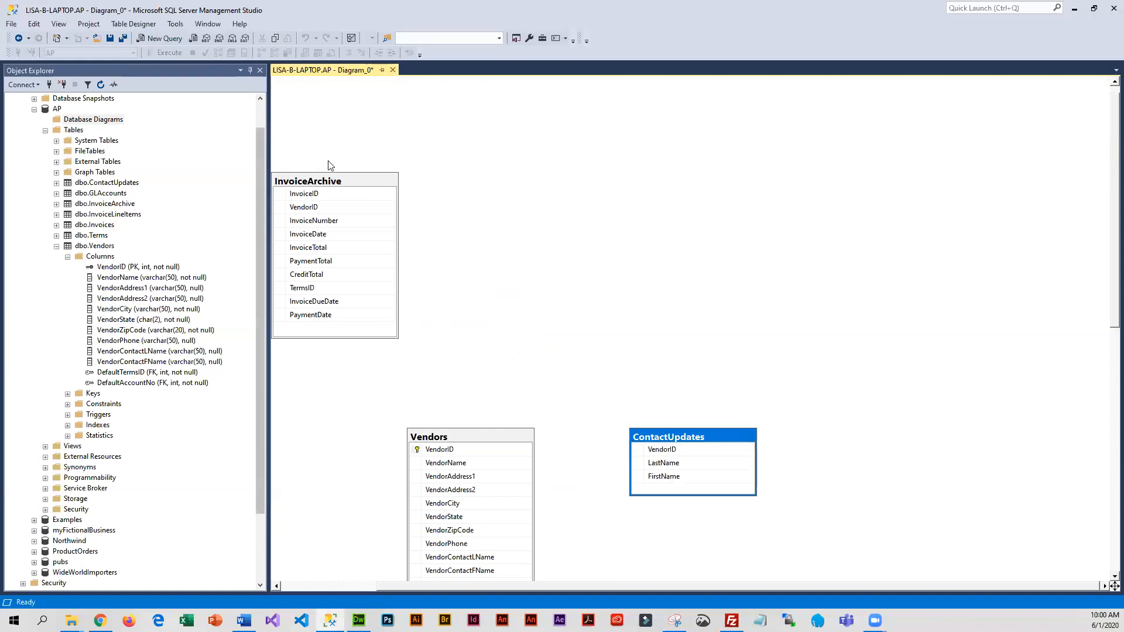
left_click(318, 181)
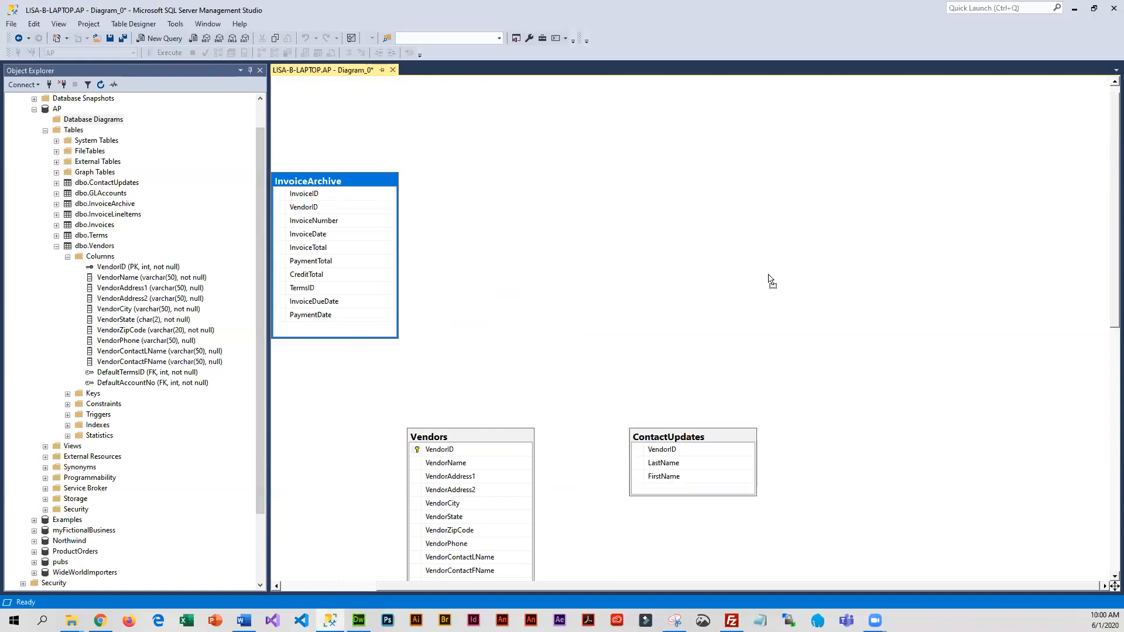
left_click_drag(884, 431, 850, 432)
left_click_drag(845, 437, 845, 438)
Move the GLAccounts table below ContactUpdates and the InvoiceLineItems table to the right of Invoices
scroll(949, 389, "down", 4)
scroll(950, 388, "down", 2)
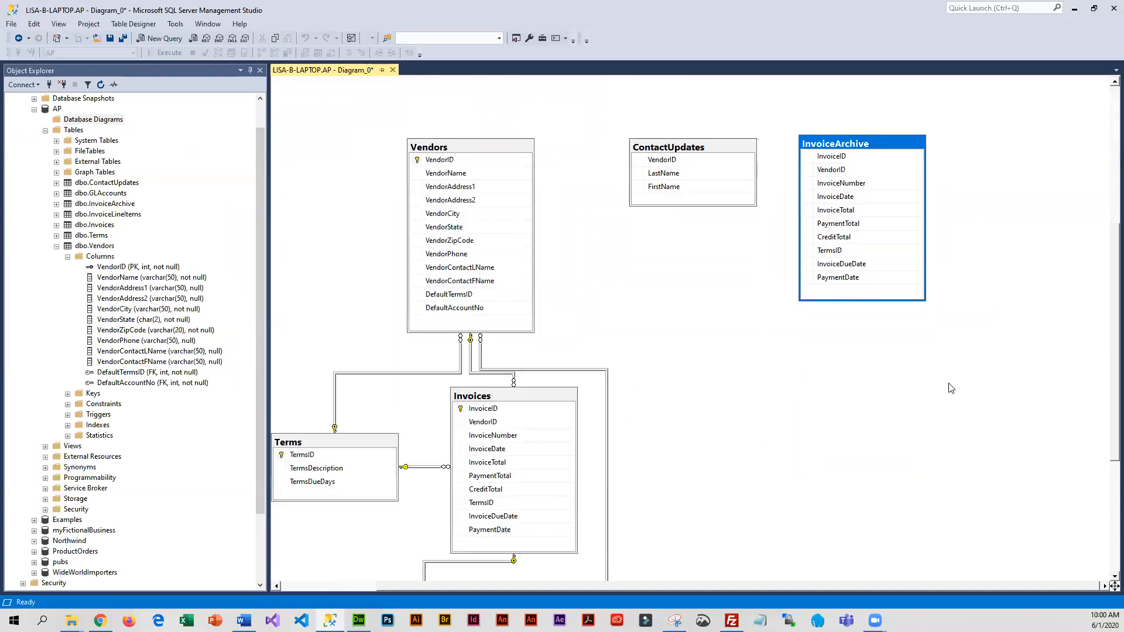
scroll(950, 384, "up", 1)
scroll(951, 384, "down", 1)
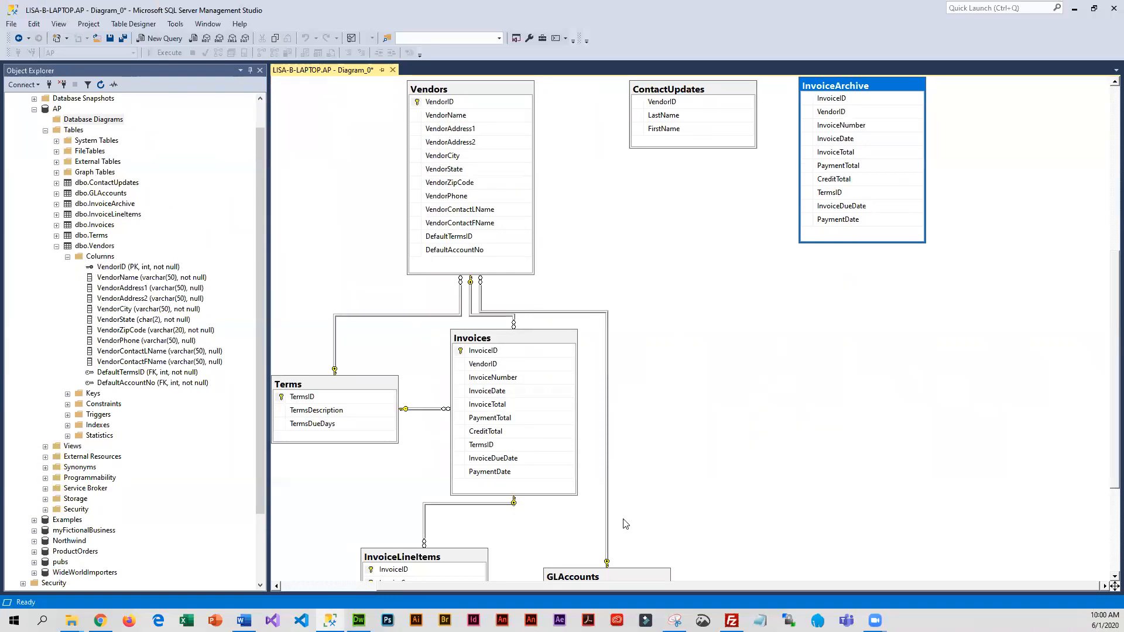
scroll(666, 534, "down", 1)
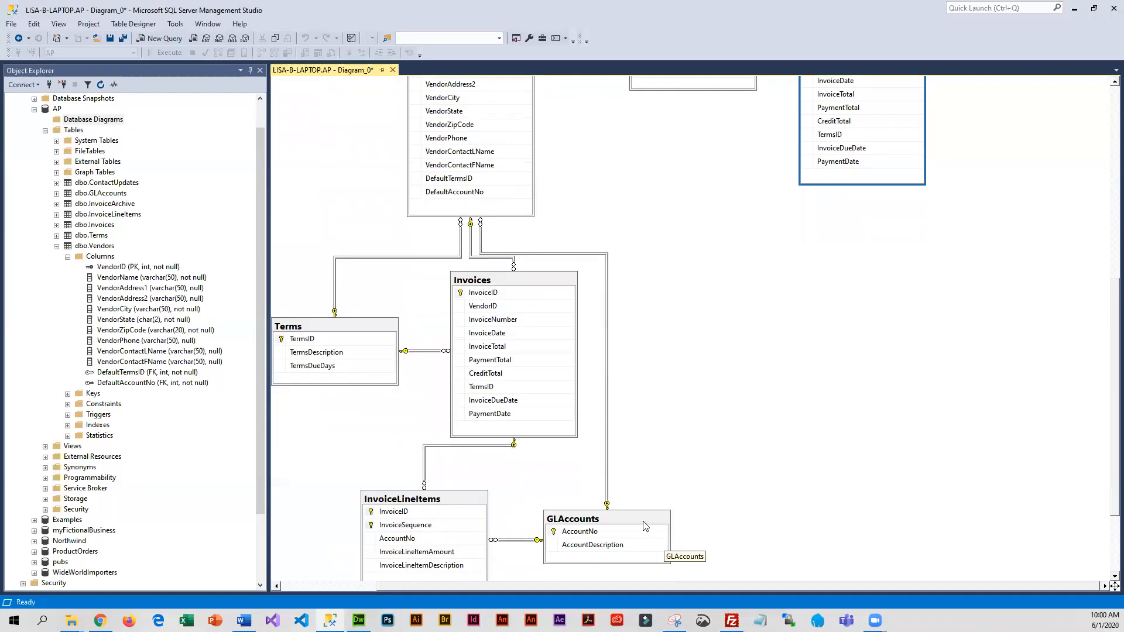
left_click_drag(645, 526, 726, 158)
left_click_drag(463, 498, 796, 335)
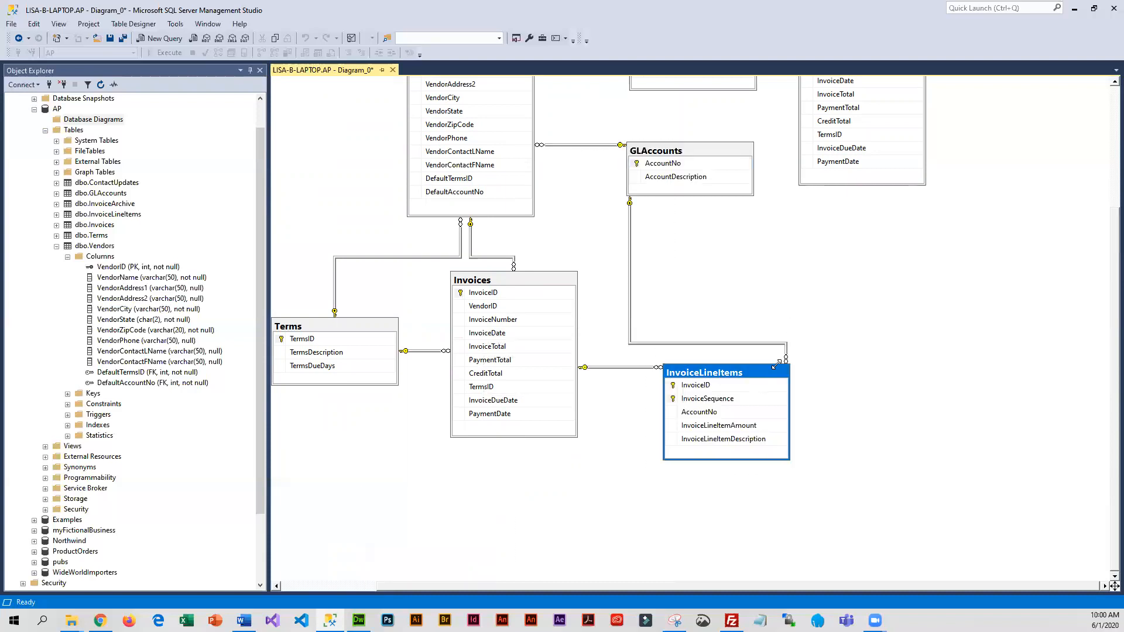
Align InvoiceLineItems directly under GLAccounts, raise Terms slightly, and nudge Invoices, Vendors and ContactUpdates to tidy the diagram
scroll(503, 342, "up", 3)
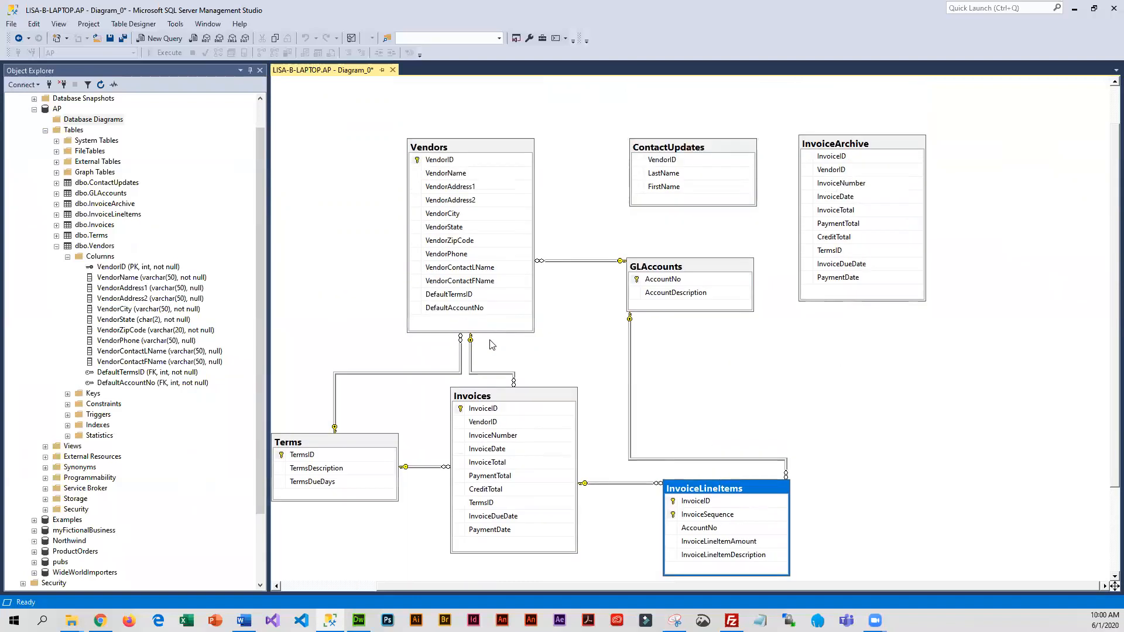
left_click_drag(378, 438, 381, 410)
left_click_drag(714, 491, 680, 412)
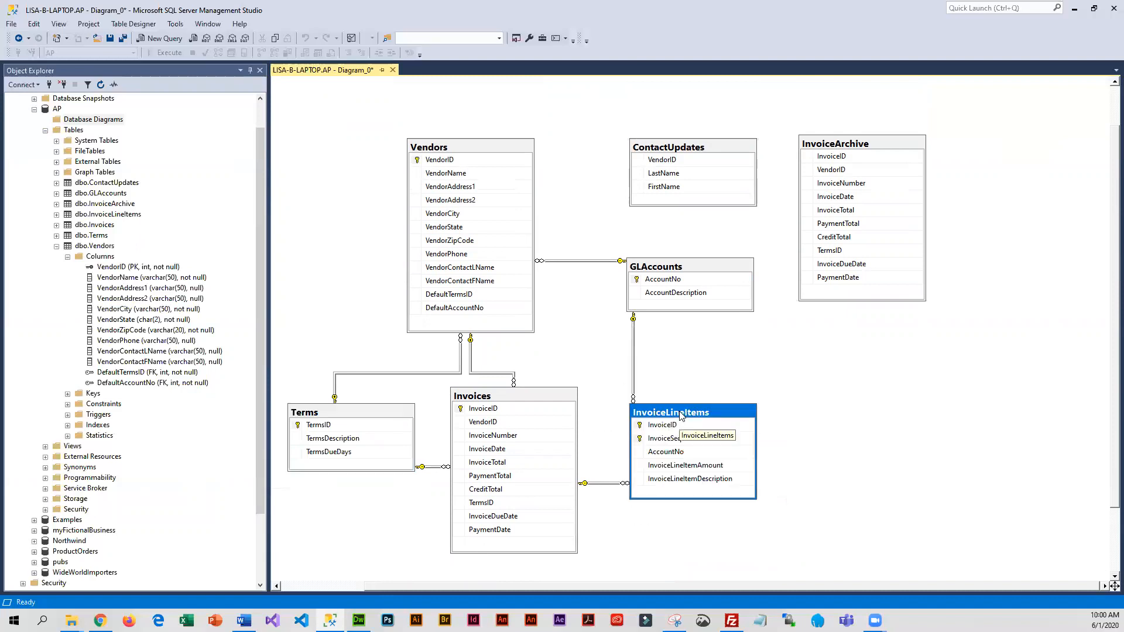
left_click_drag(535, 403, 539, 400)
left_click_drag(459, 152, 457, 152)
left_click_drag(728, 145, 743, 136)
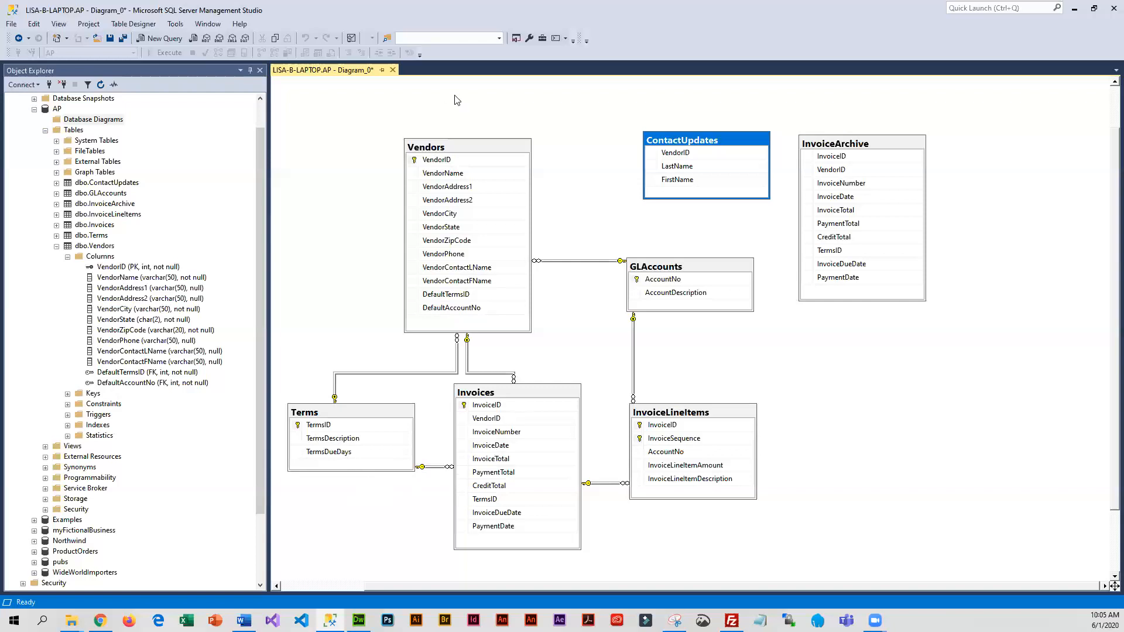
left_click(460, 156)
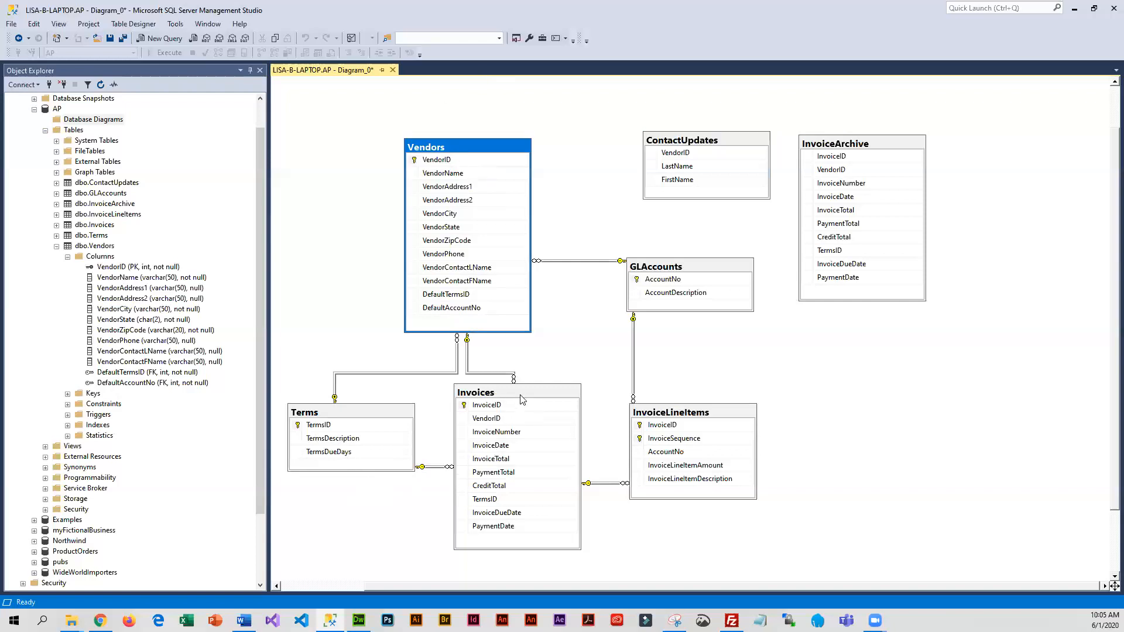
left_click(525, 393)
left_click(498, 169)
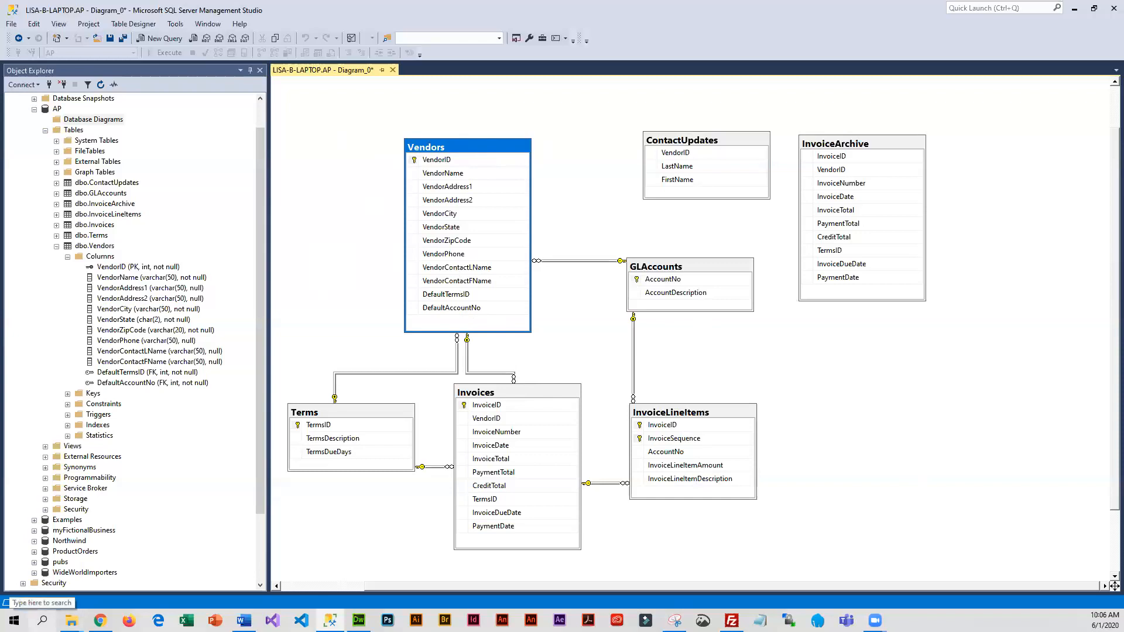
Open Snipping Tool, snip the whole AP database diagram, copy the snip and minimize the tool
left_click(43, 619)
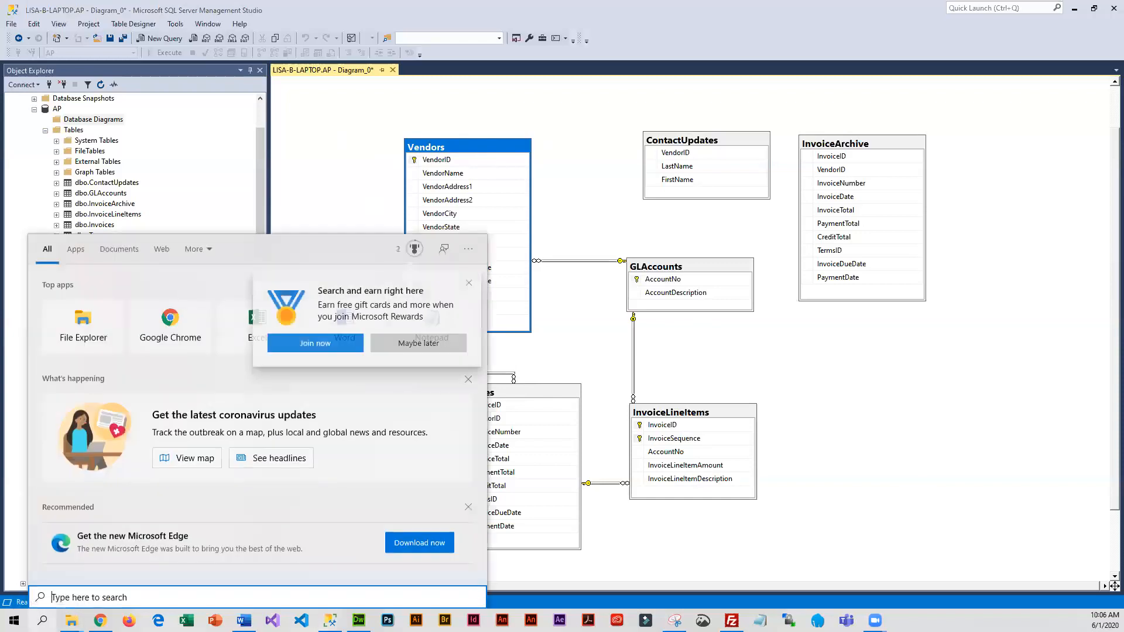
type("snippin")
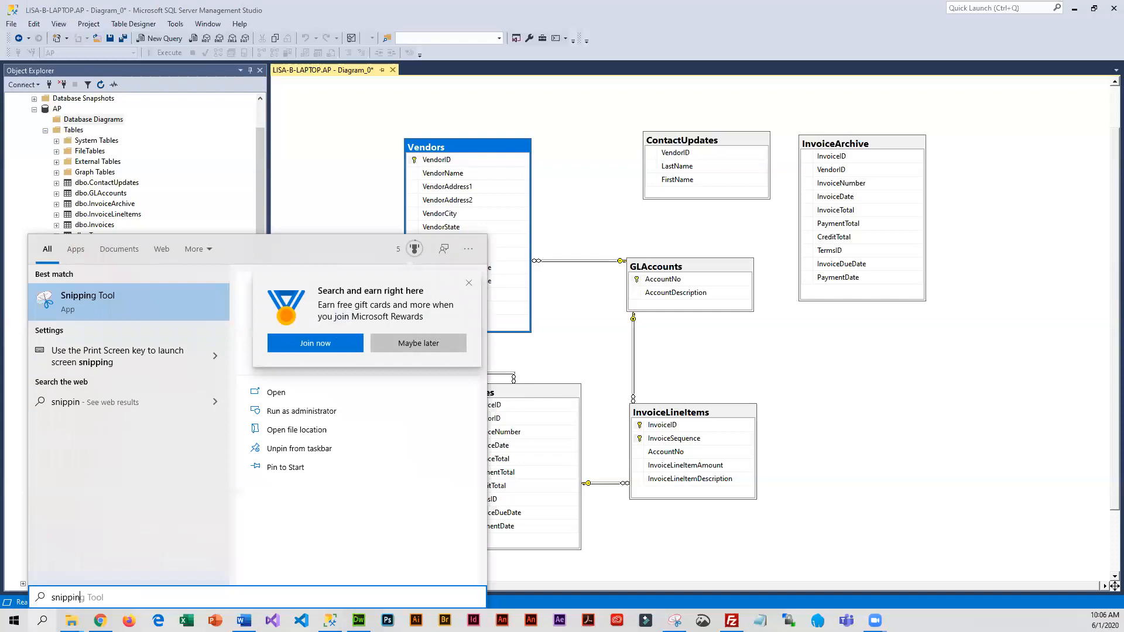
type("g")
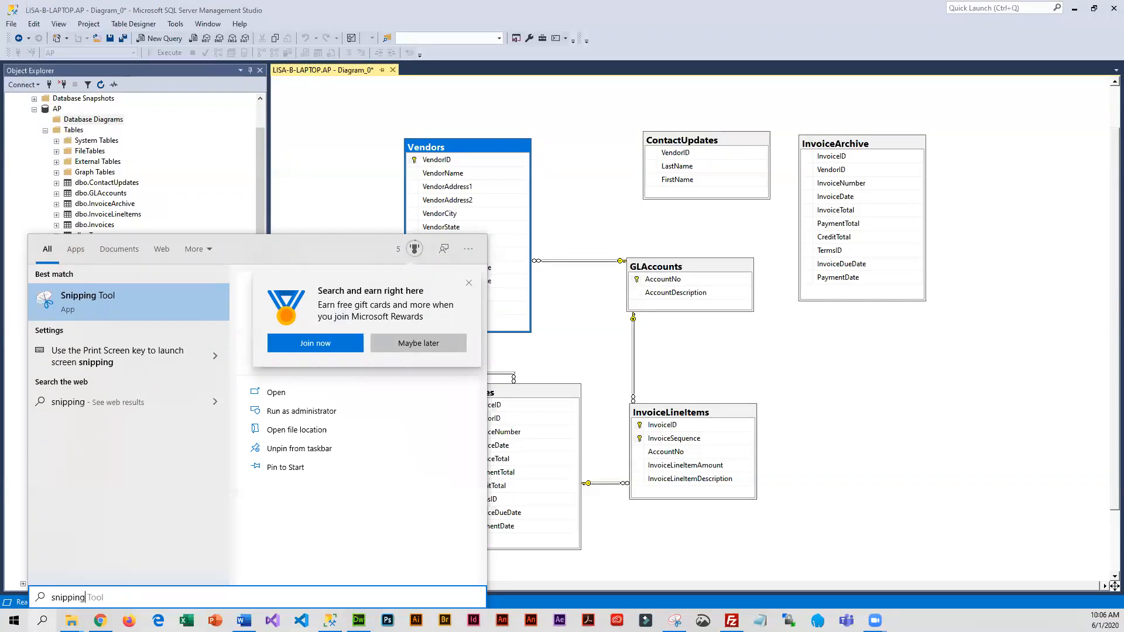
left_click(70, 299)
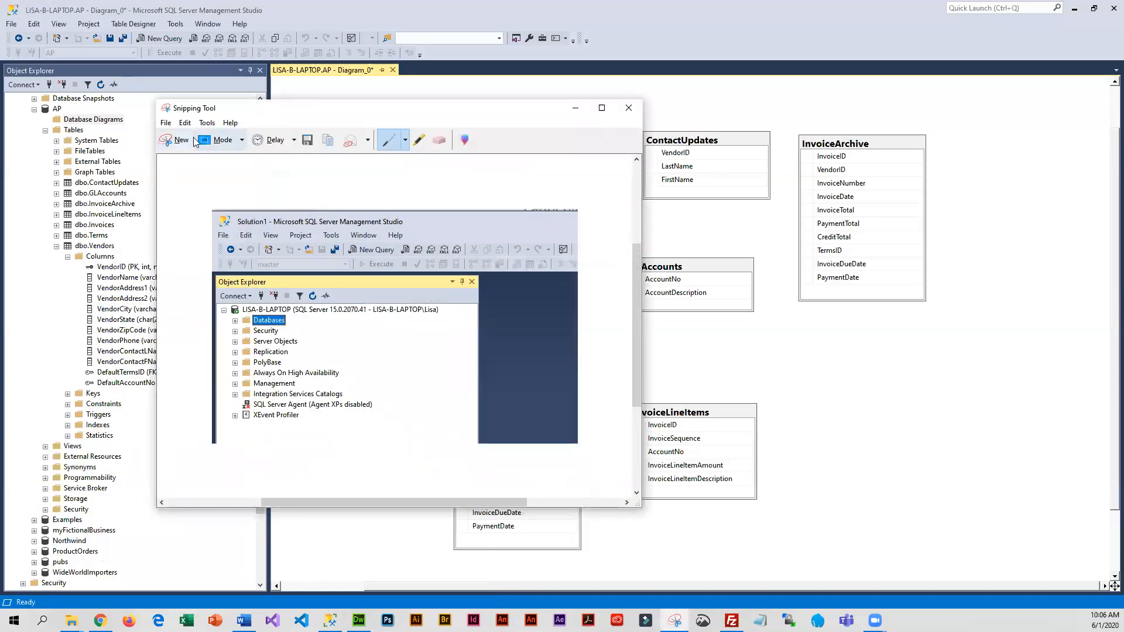
left_click(180, 141)
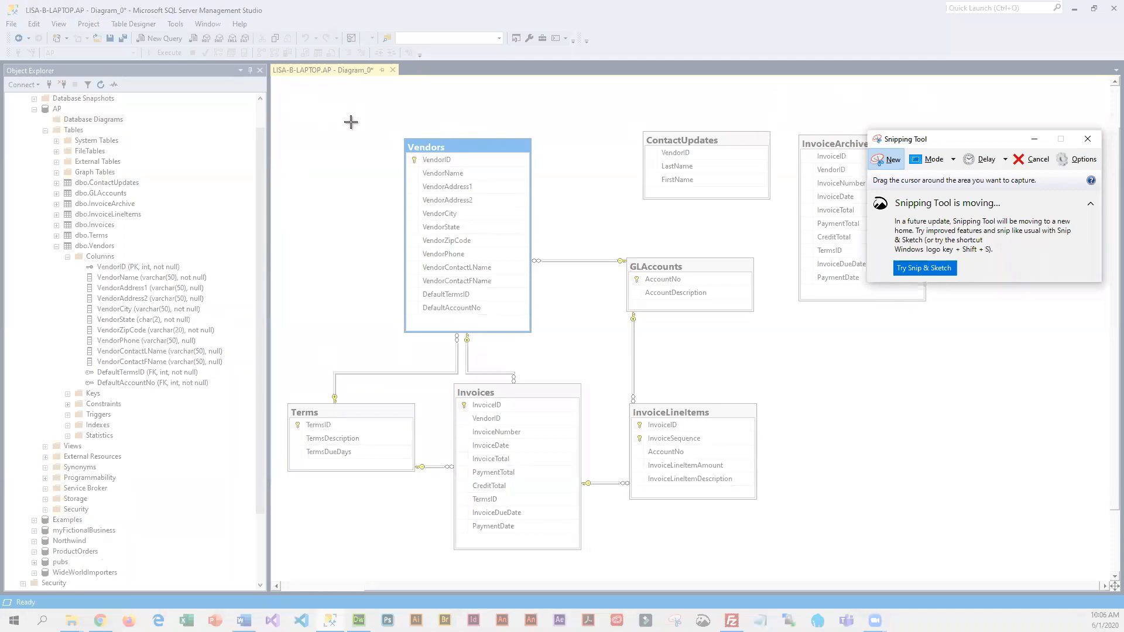
left_click_drag(281, 101, 949, 566)
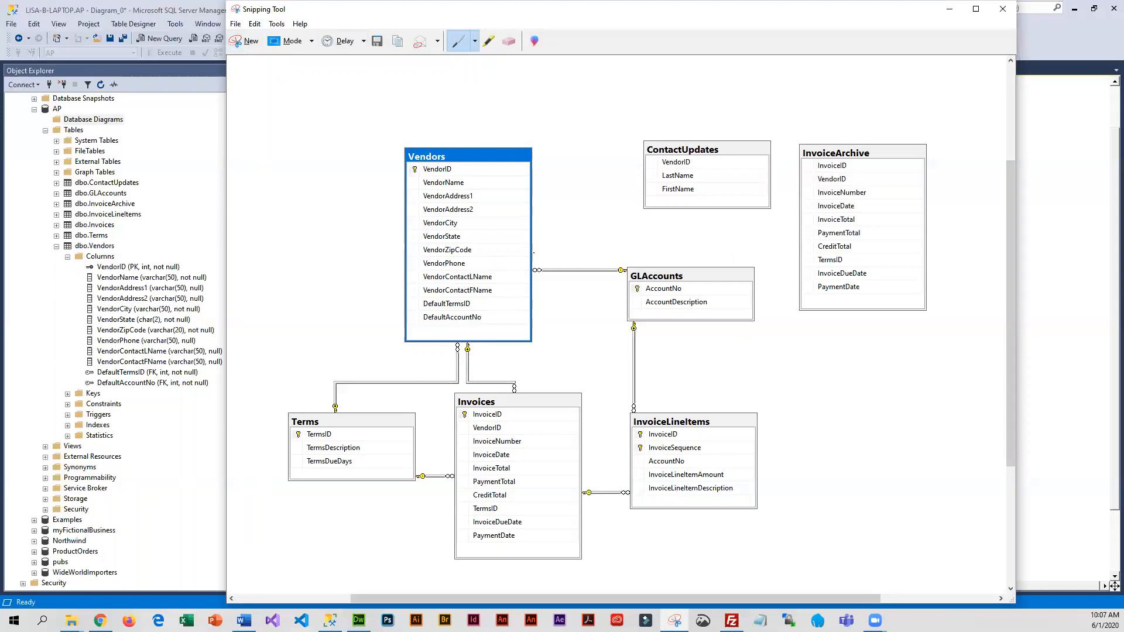
left_click(254, 23)
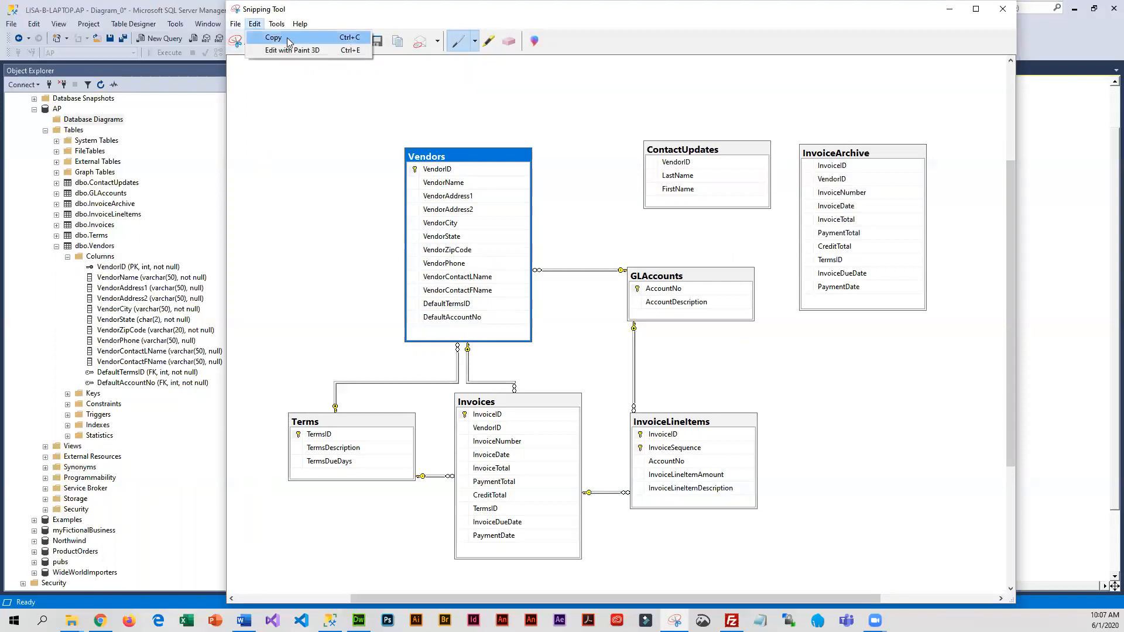
left_click(291, 42)
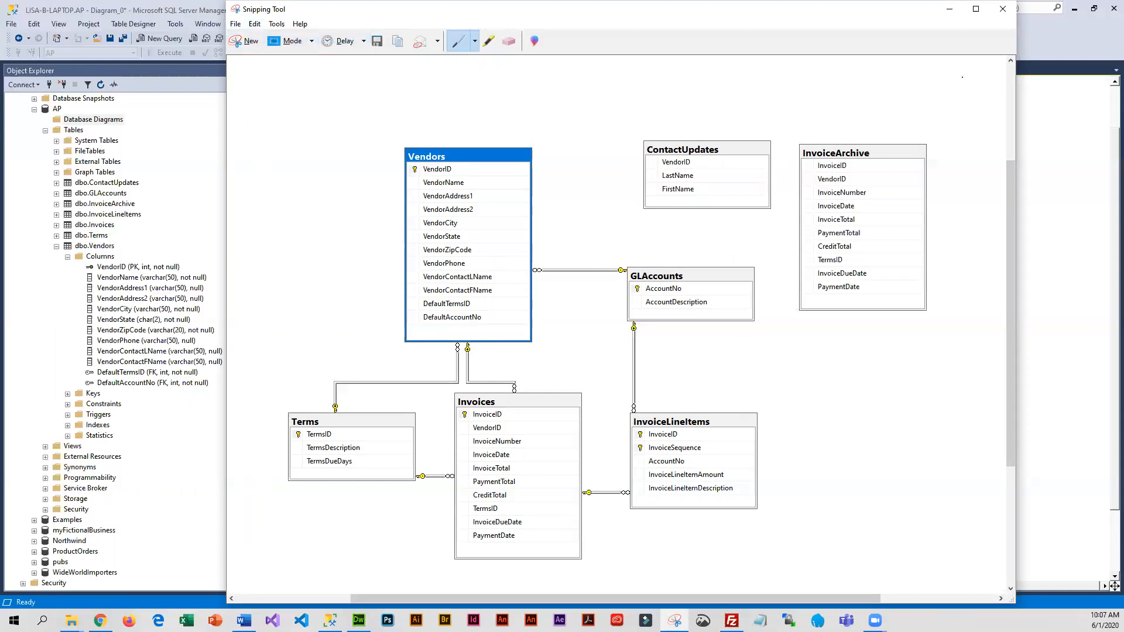
left_click(950, 10)
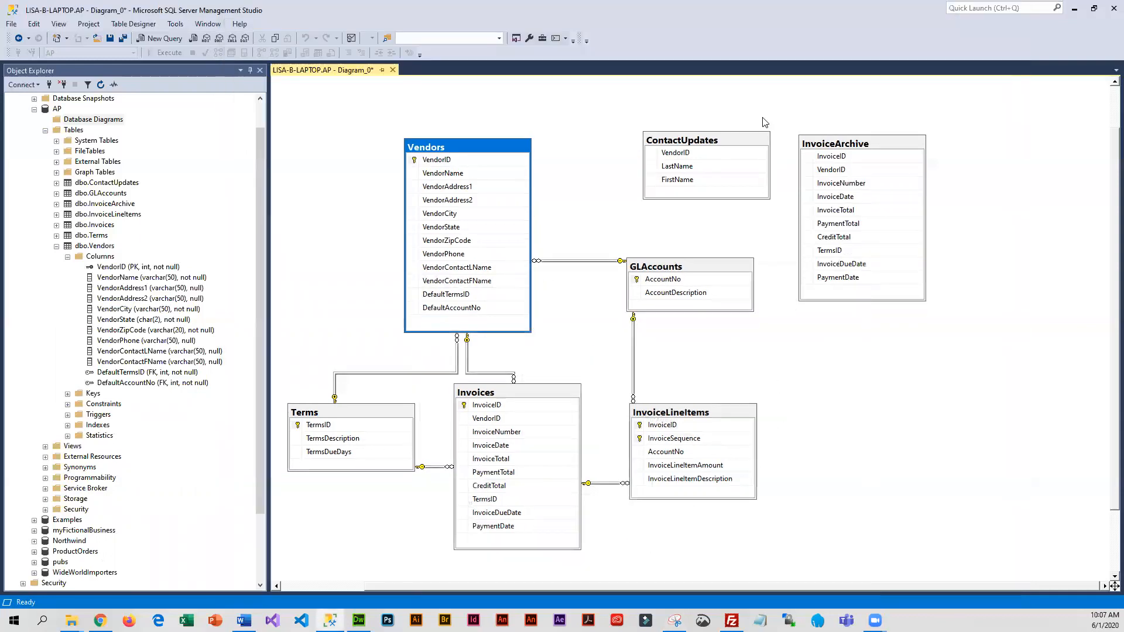
Switch to the chapter2-textbook-assignment Word document, paste the diagram snip below the AP Database Diagram heading and save the document
mouse_move(245, 619)
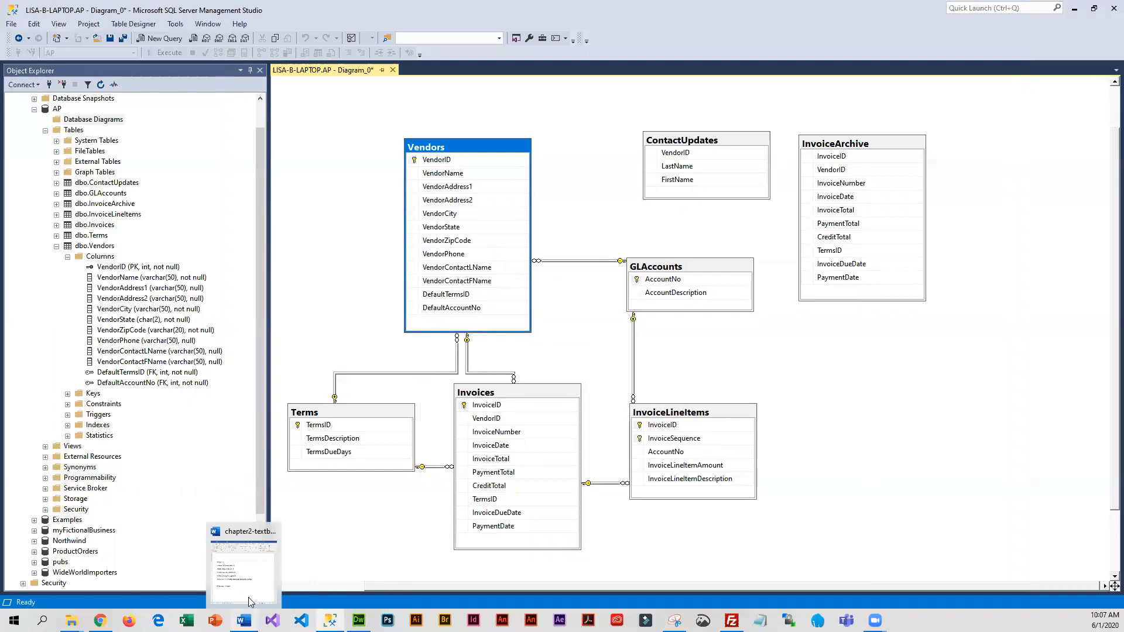
left_click(247, 579)
left_click(540, 468)
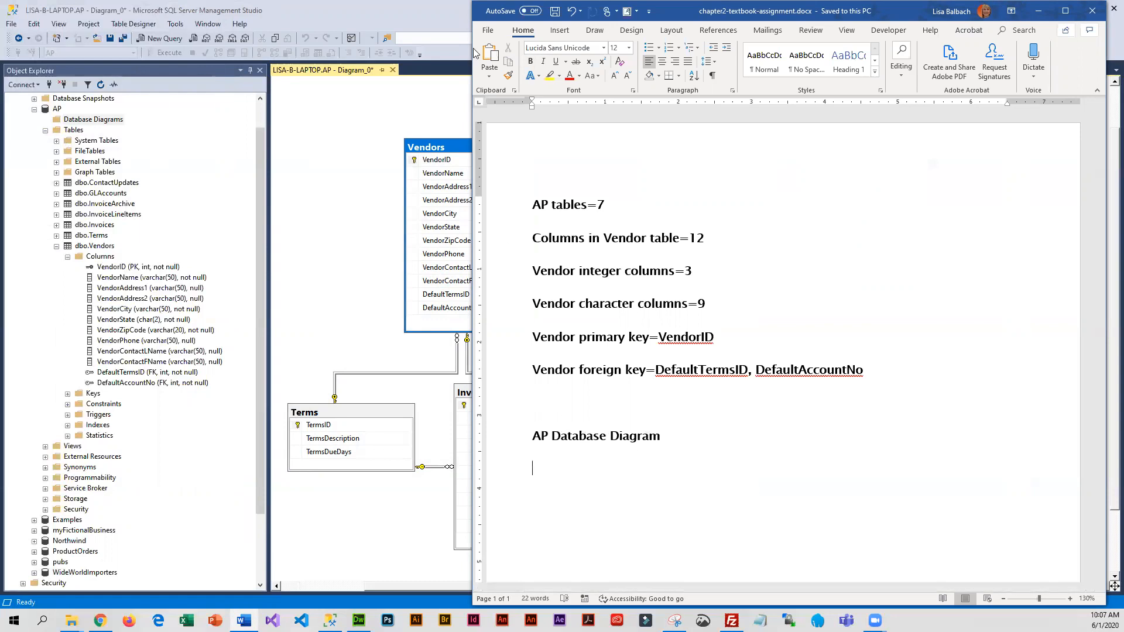
left_click(491, 55)
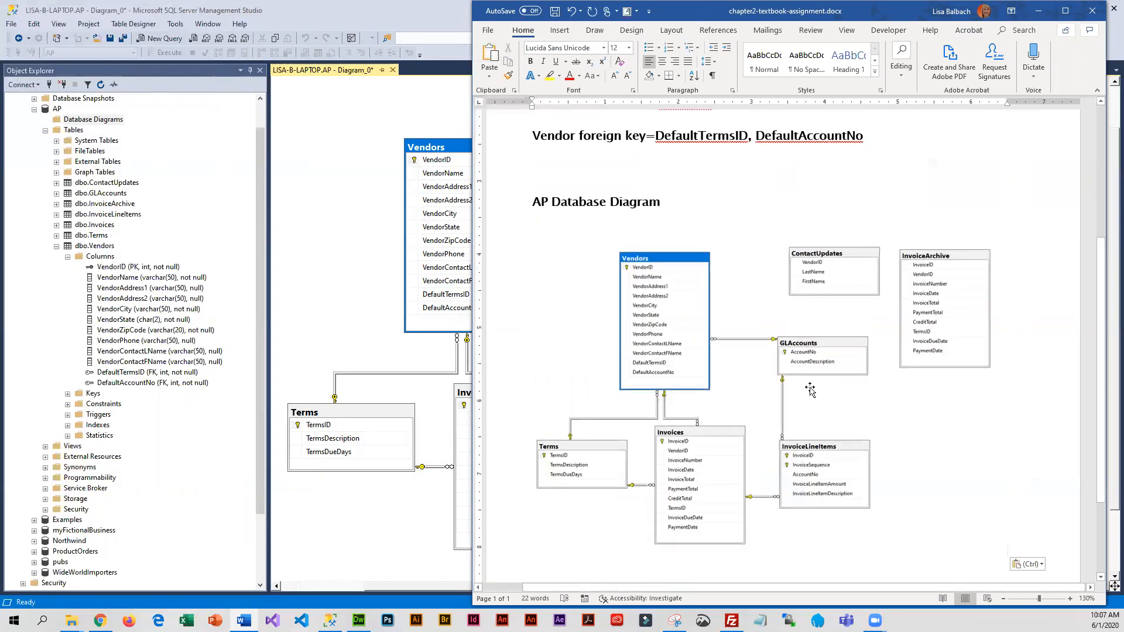
scroll(935, 515, "down", 3)
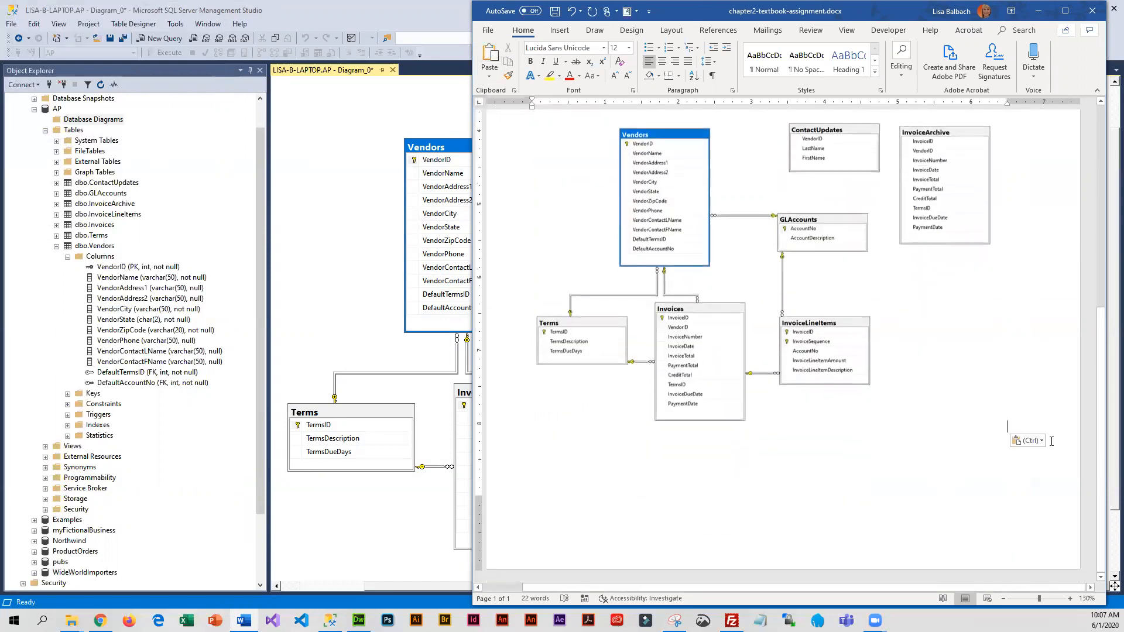
left_click(555, 13)
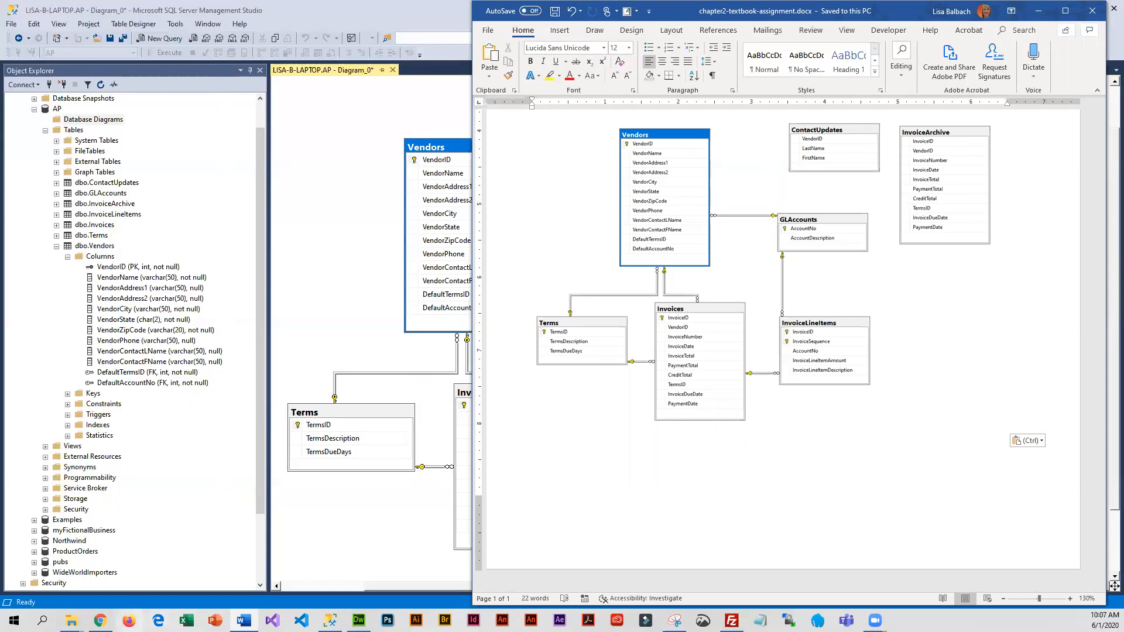
Switch to the Lab Assignment page in Chrome and copy the six headings from Terms Table Primary Key to InvoiceLineItems Table Primary key data type
mouse_move(101, 621)
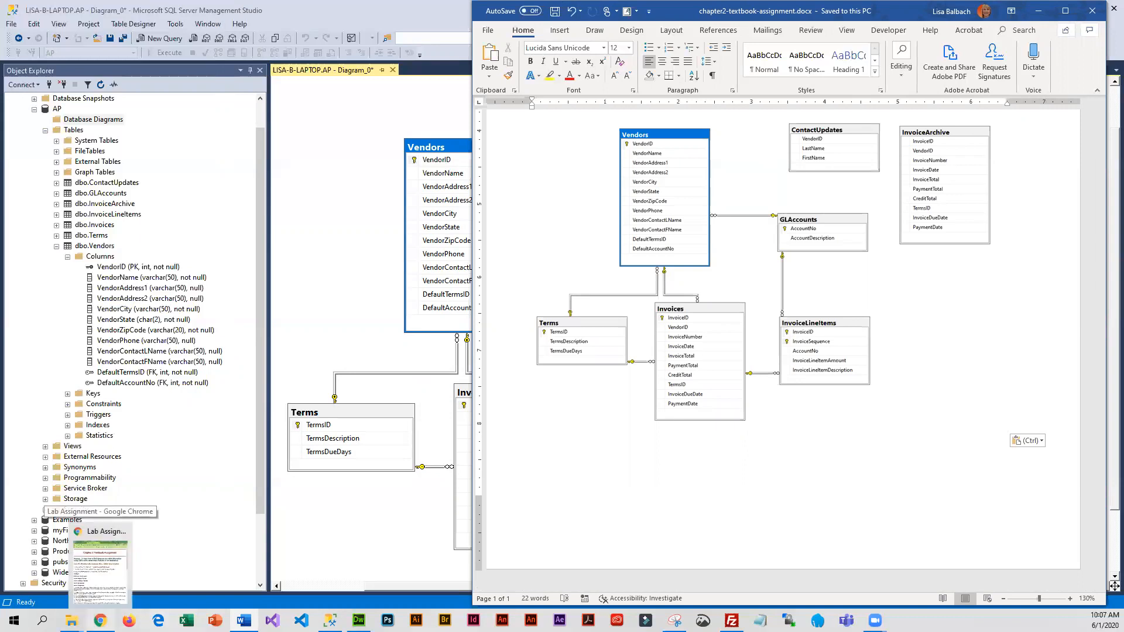
left_click(100, 571)
scroll(878, 398, "down", 12)
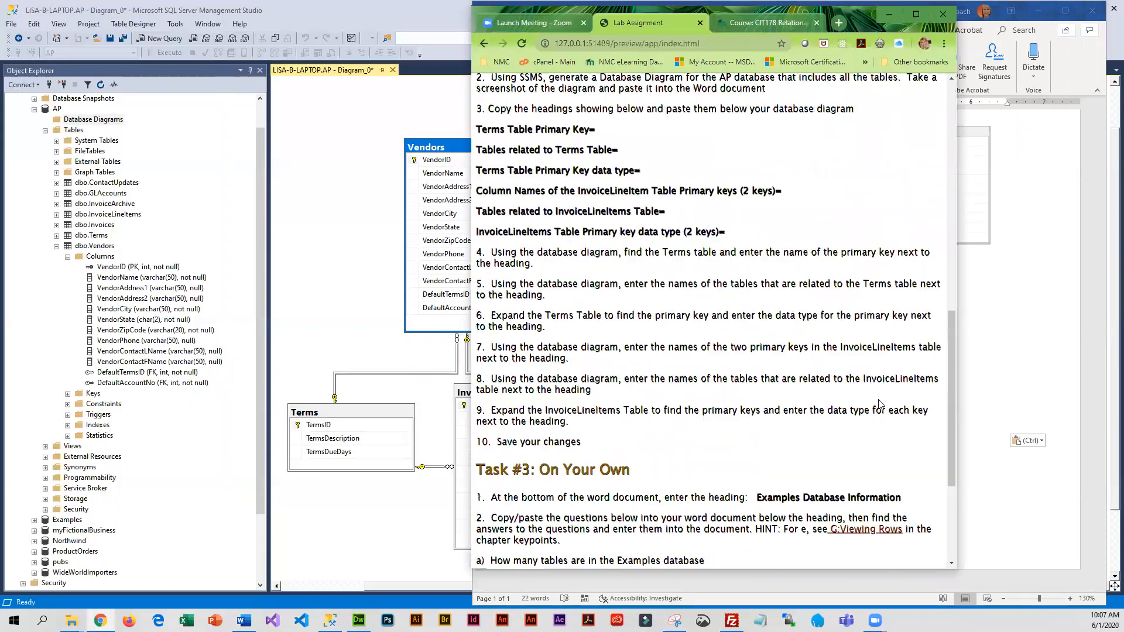
left_click_drag(726, 232, 476, 129)
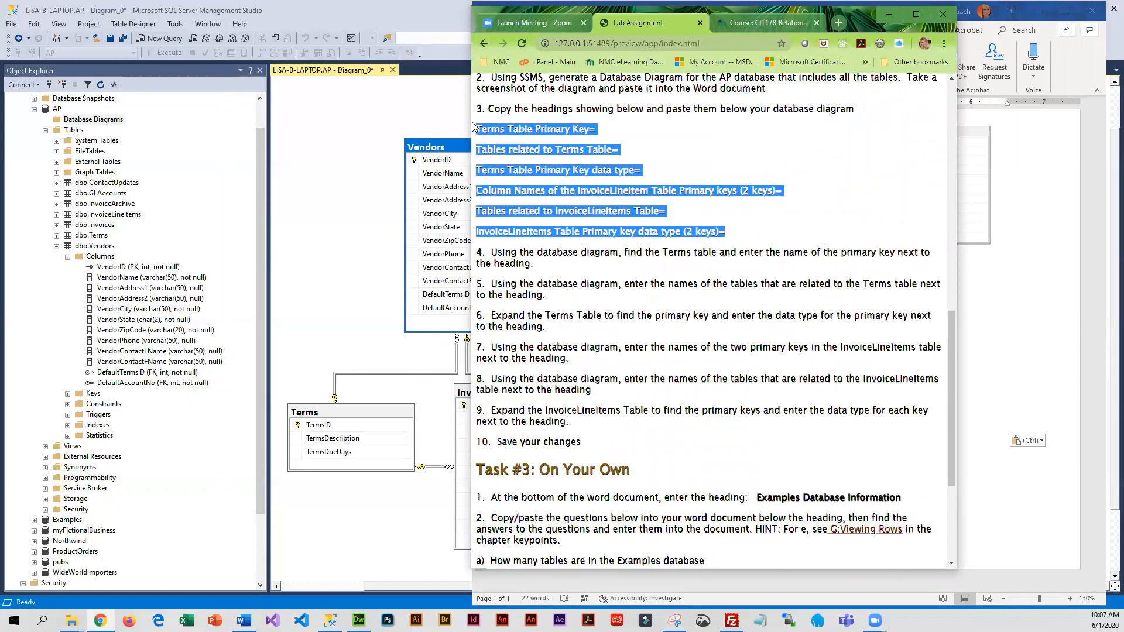
right_click(543, 126)
left_click(563, 135)
Return to the Word document, maximize its window and paste the copied headings below the database diagram
left_click(1025, 357)
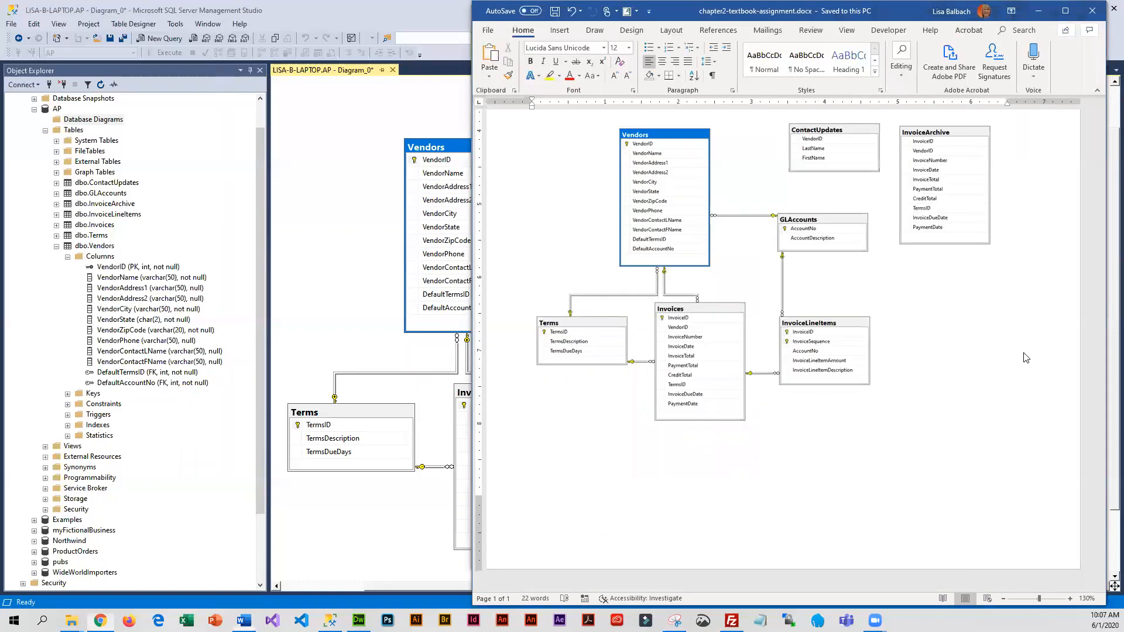
left_click(617, 493)
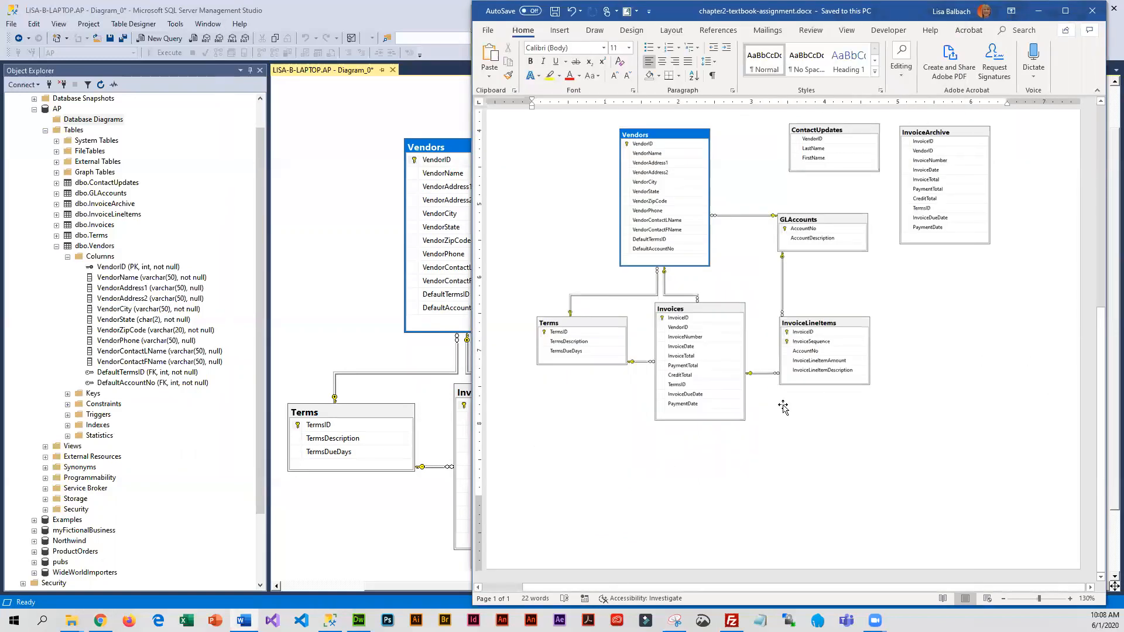
left_click(1065, 12)
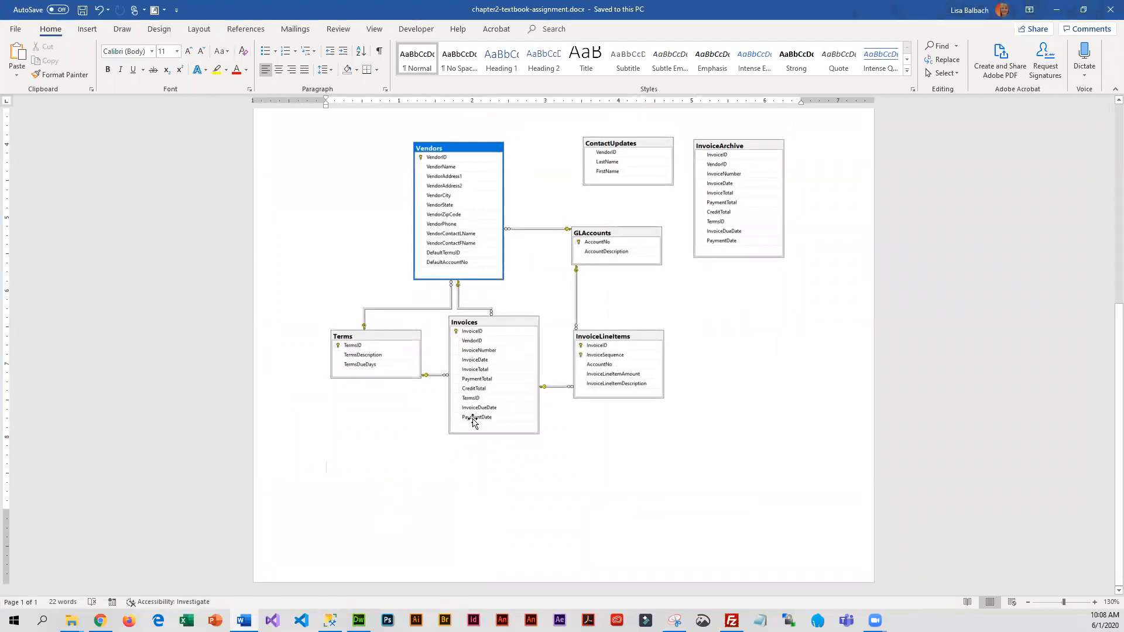
key("ctrl+v")
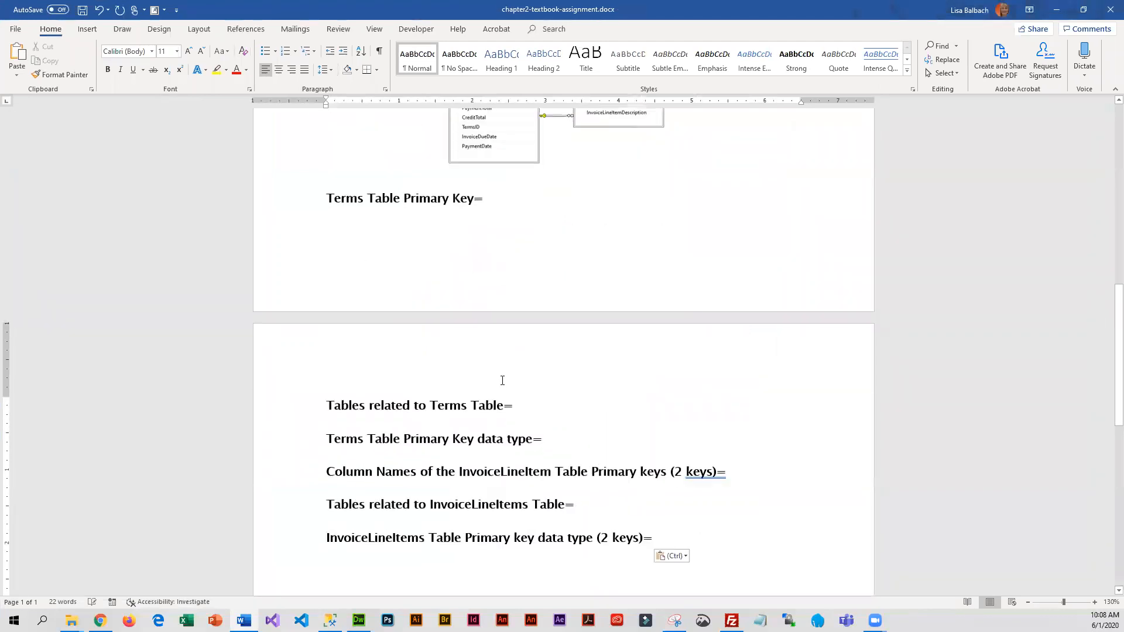
Check the Terms table in the pasted diagram and enter TermsID as the answer for Terms Table Primary Key
scroll(497, 333, "up", 3)
scroll(476, 371, "up", 2)
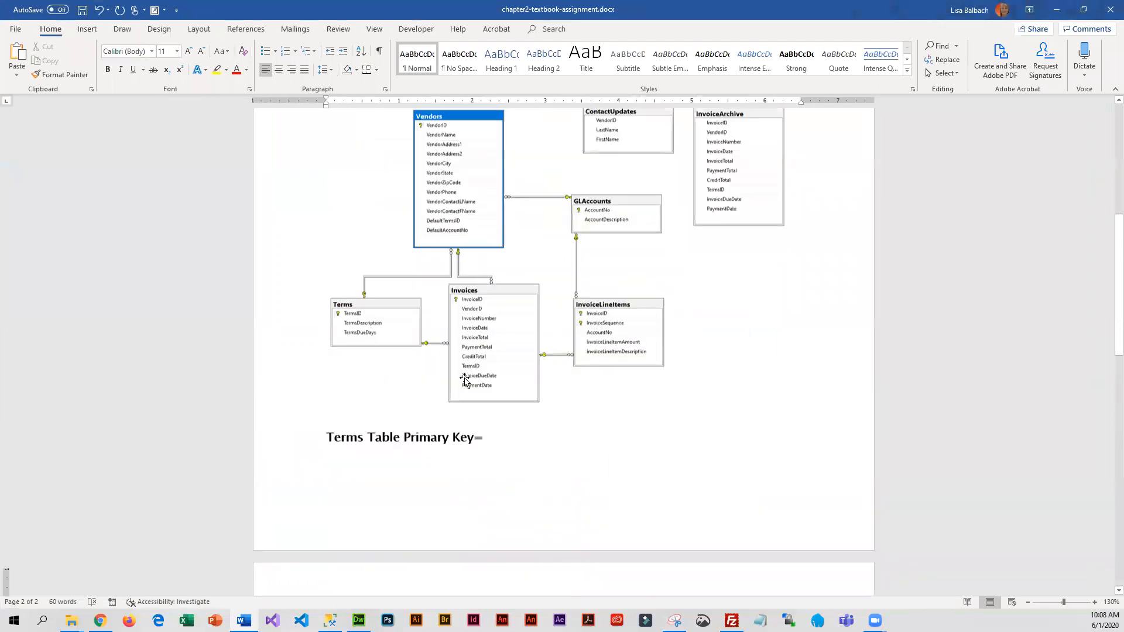
scroll(426, 457, "up", 1)
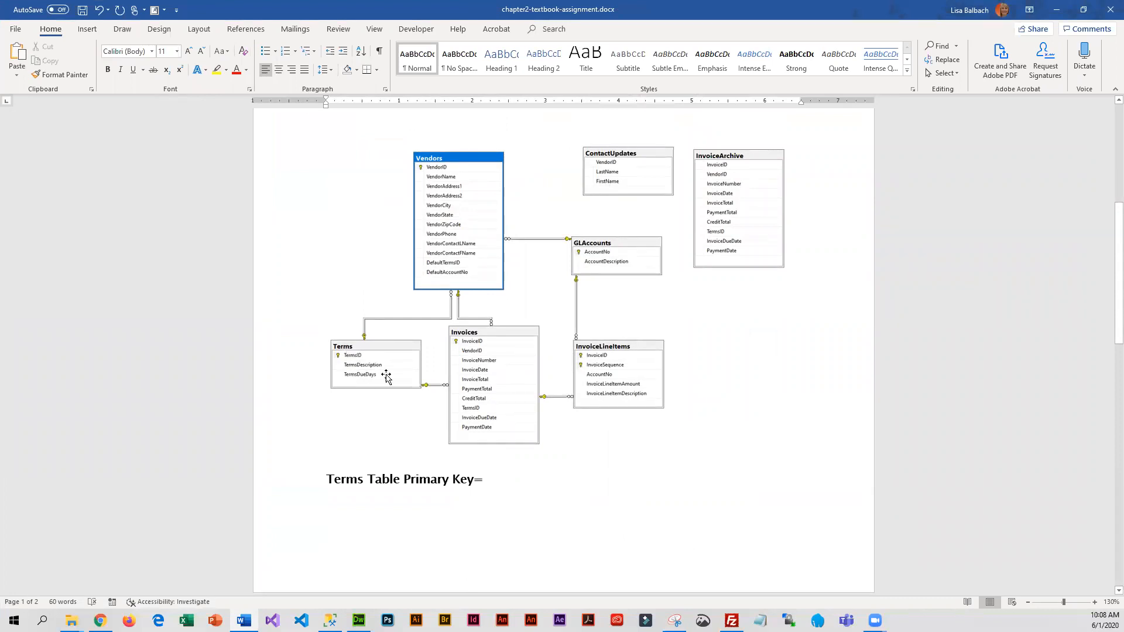
left_click(552, 480)
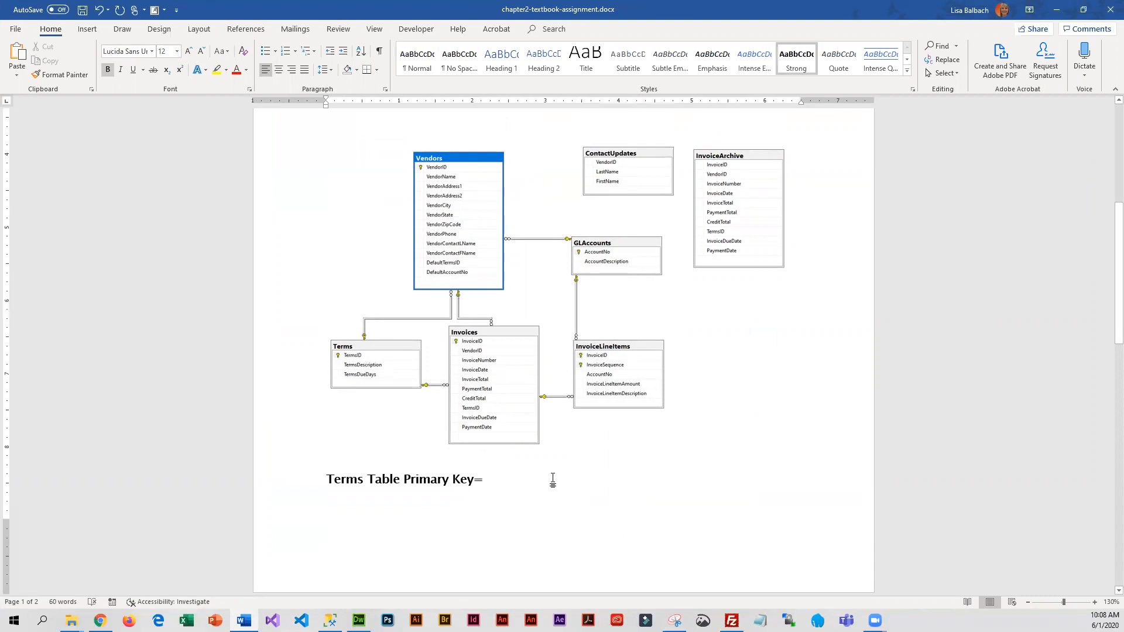
type("TermsID")
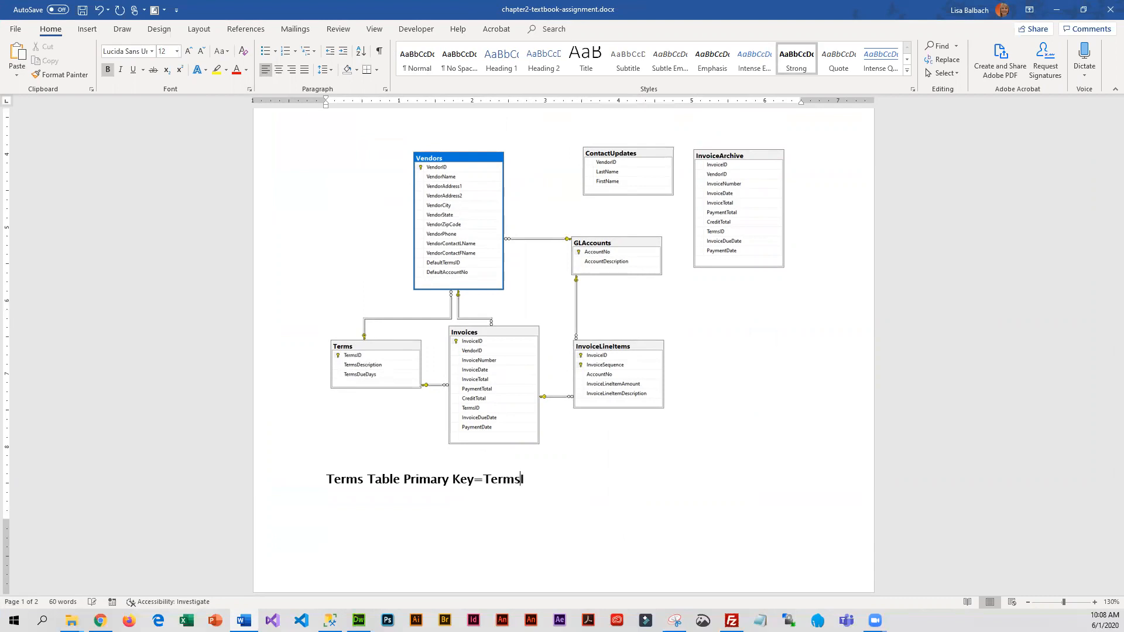
Trace the Terms table's relationships in the diagram and enter "Vendors and Invoices" as the tables related to the Terms table
scroll(455, 376, "down", 5)
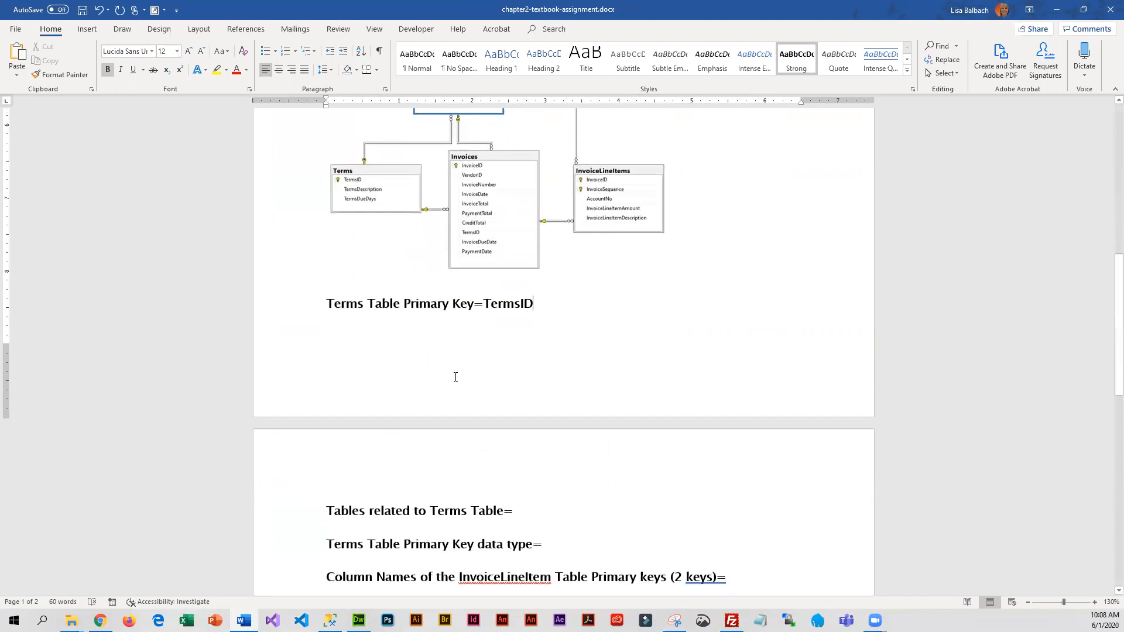
scroll(455, 377, "down", 2)
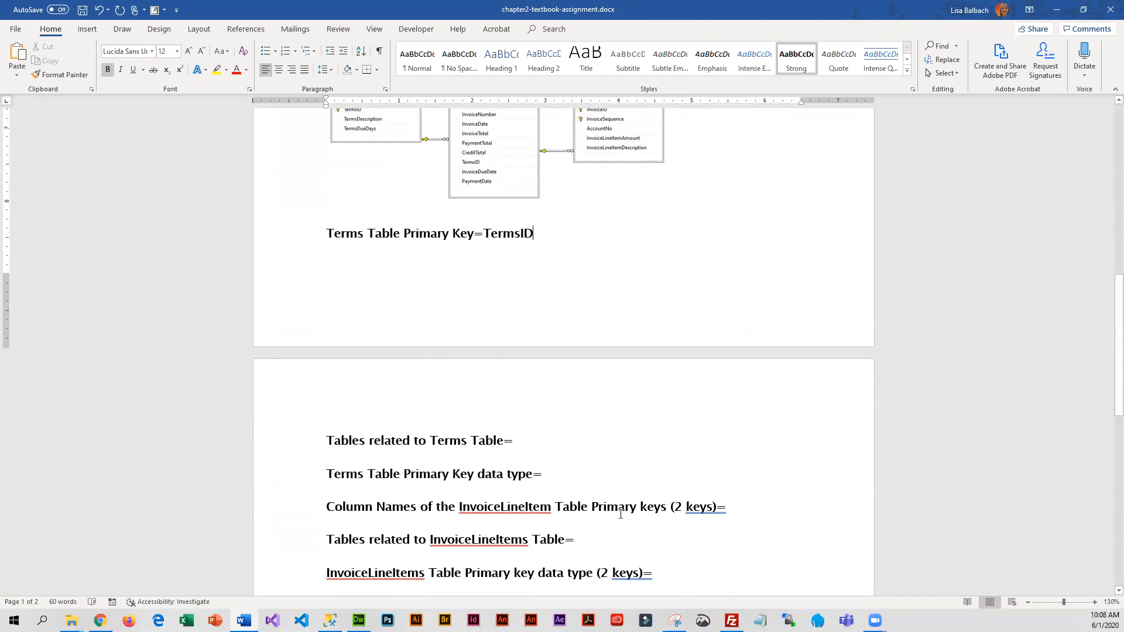
scroll(656, 506, "up", 3)
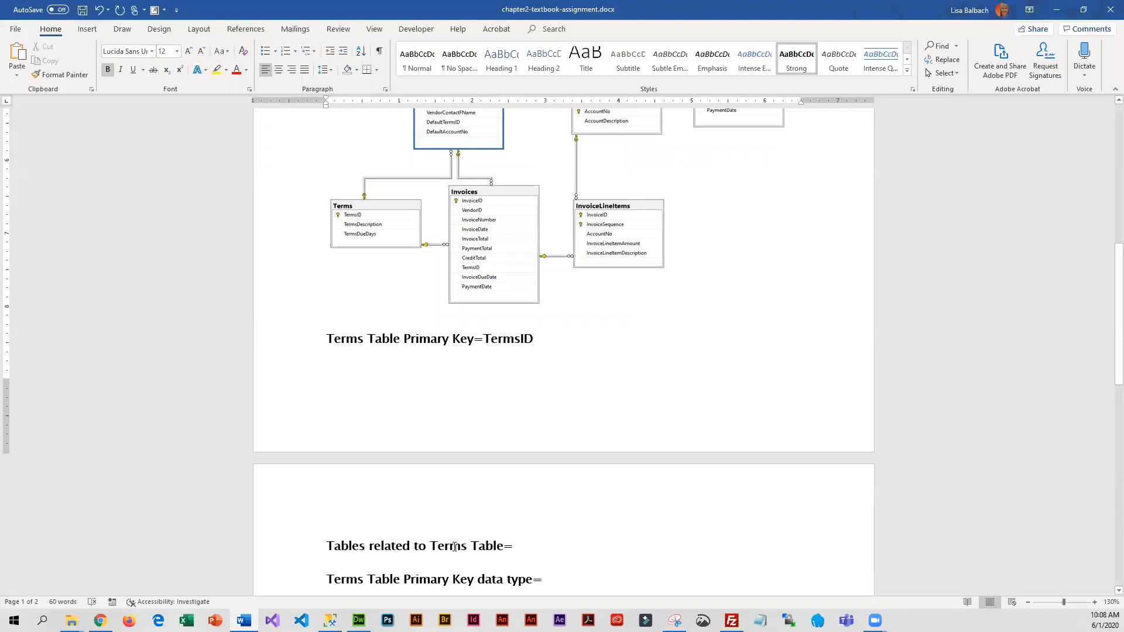
scroll(454, 547, "up", 1)
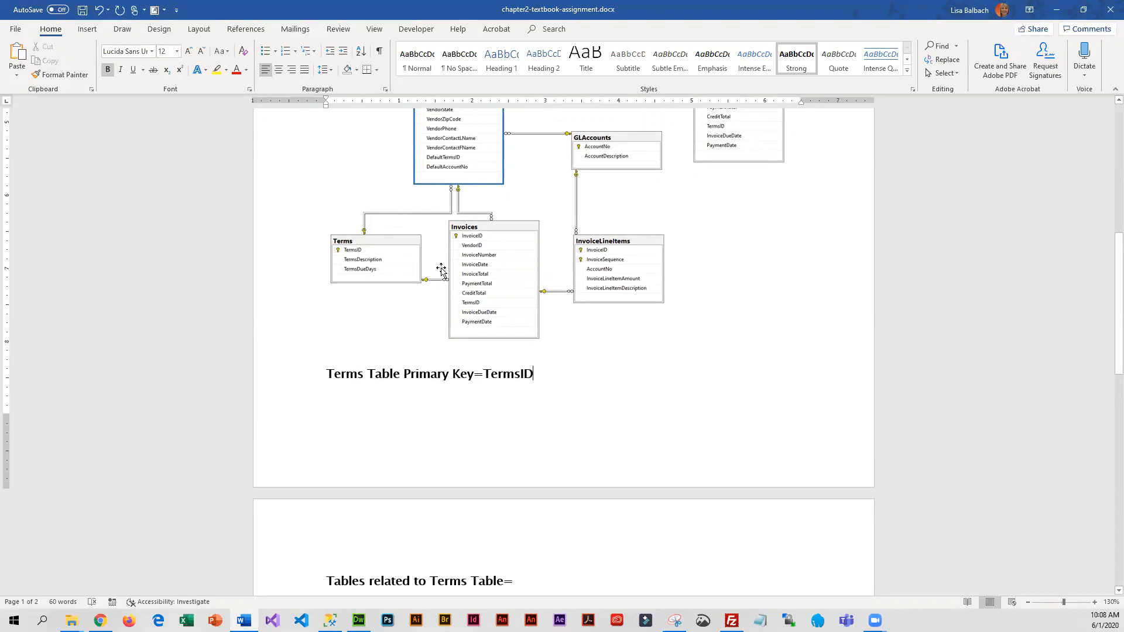
scroll(365, 315, "up", 1)
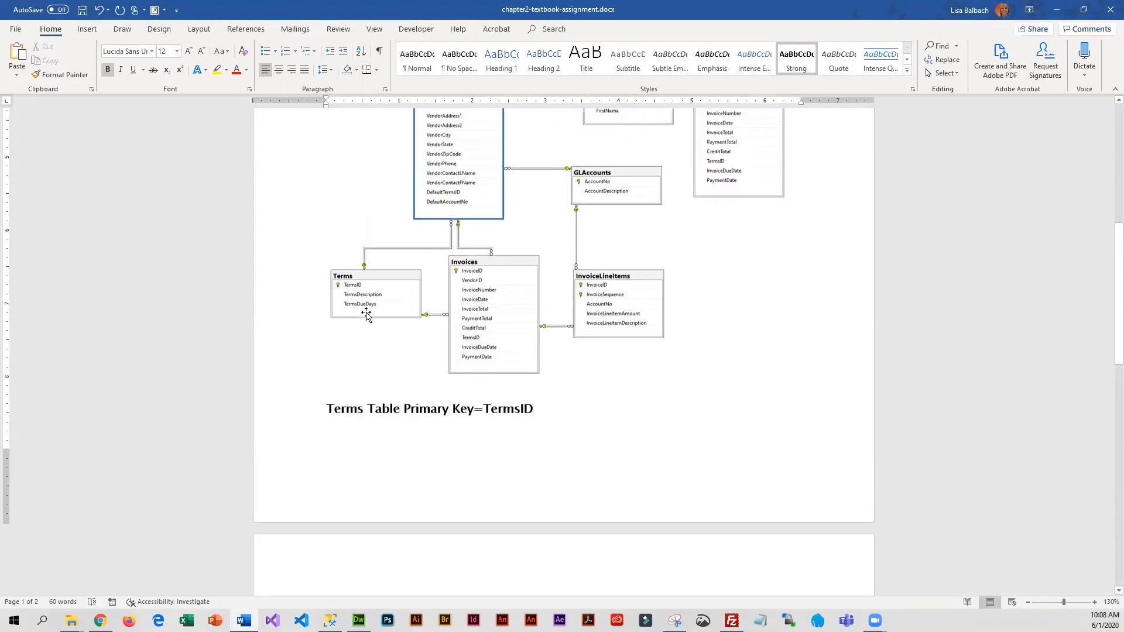
scroll(365, 315, "up", 1)
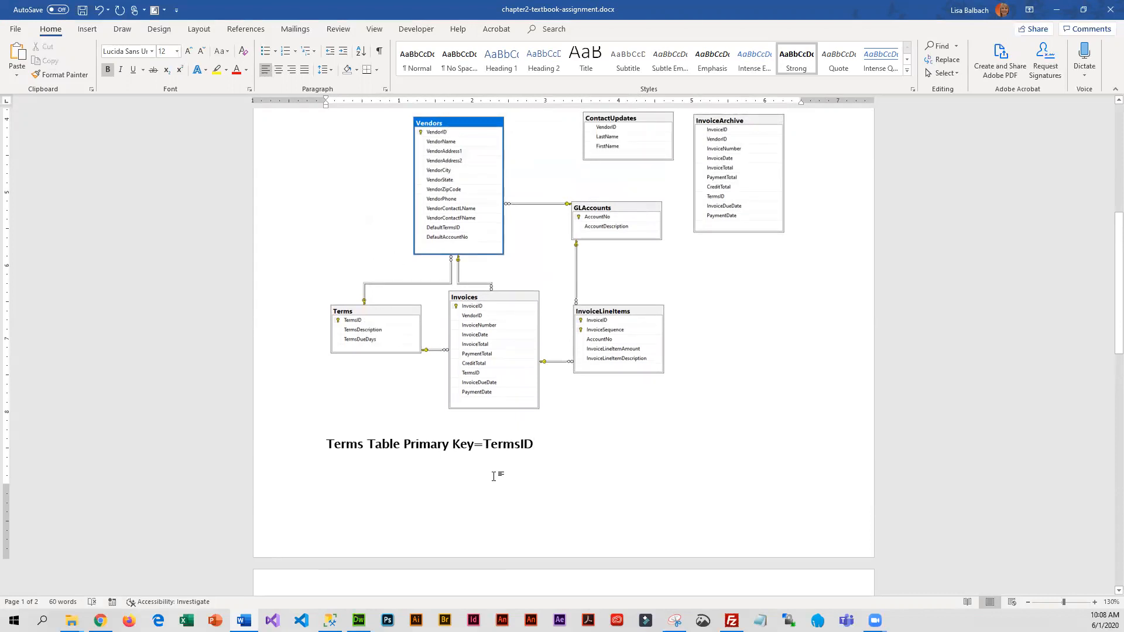
scroll(494, 476, "down", 7)
left_click(548, 404)
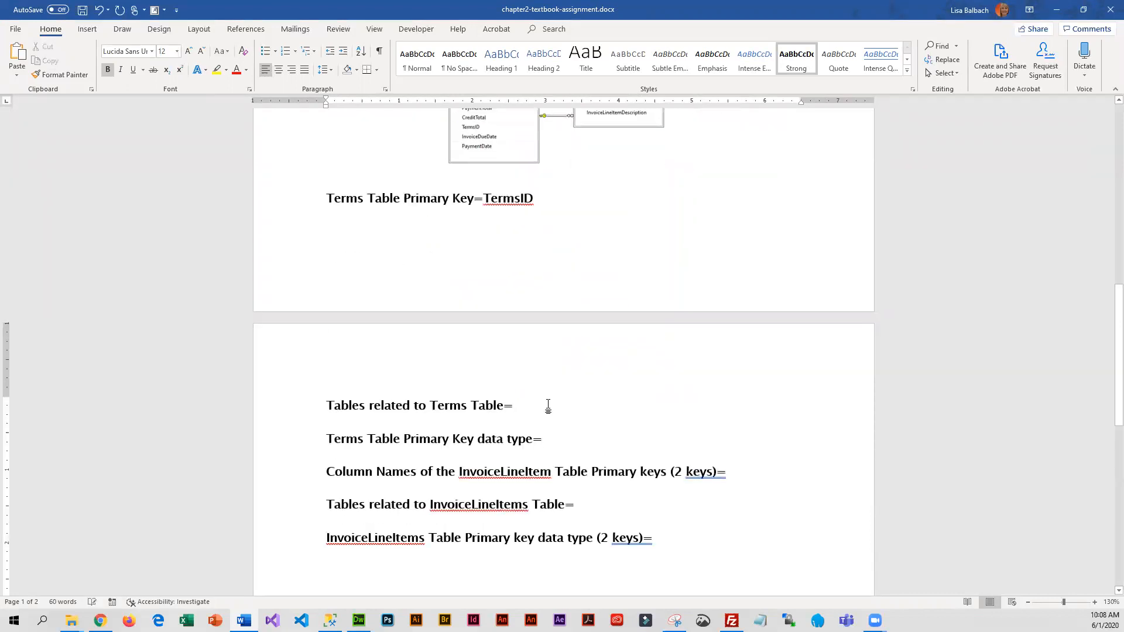
type("Vendors and Invoices")
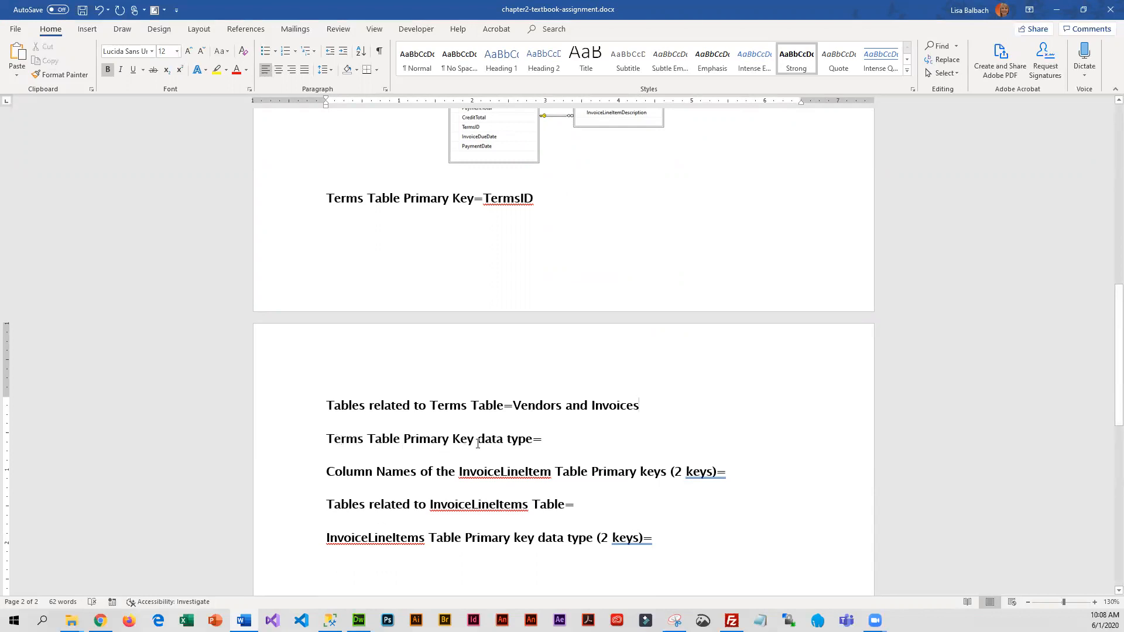
Switch to SQL Server Management Studio, collapse the Vendors table and expand the Terms table's columns to check its primary key data type
left_click(570, 439)
scroll(474, 415, "up", 3)
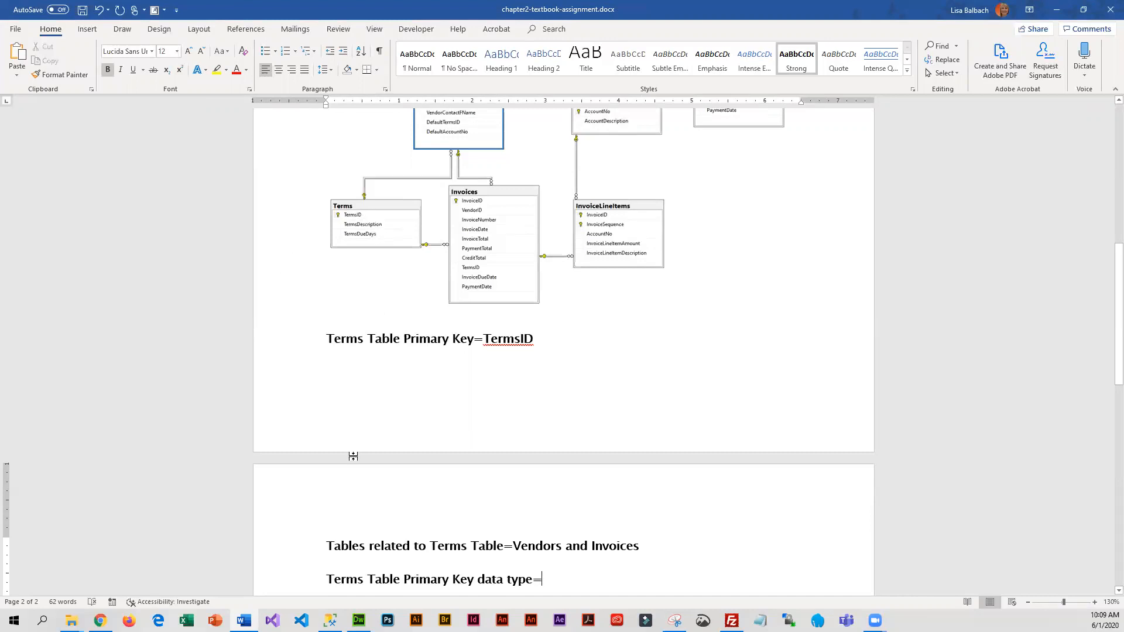
mouse_move(329, 620)
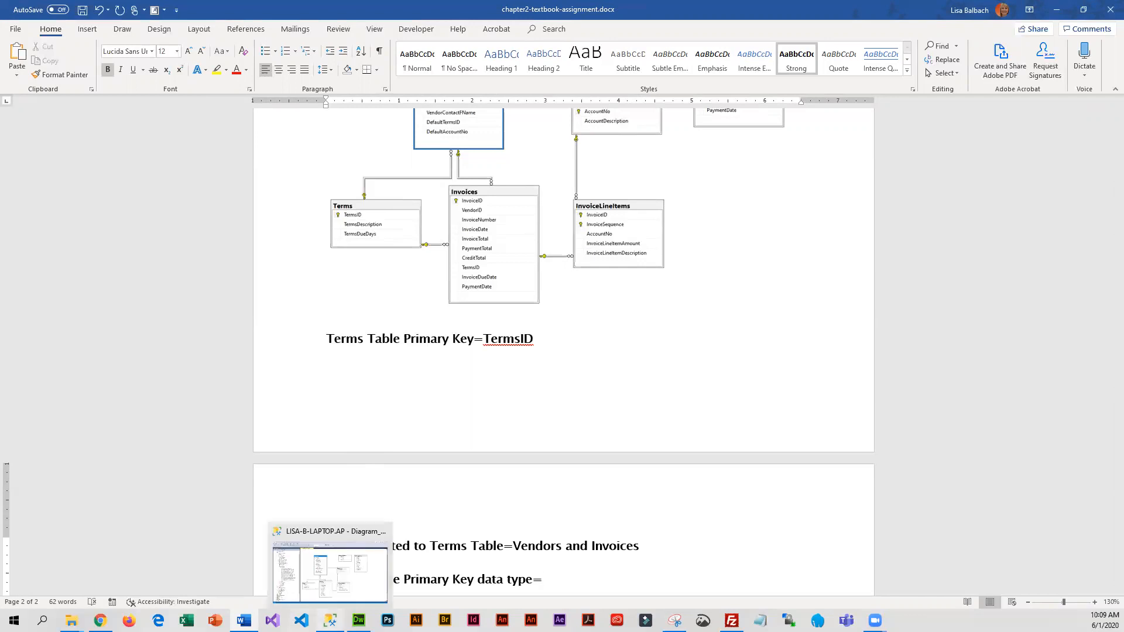
left_click(342, 588)
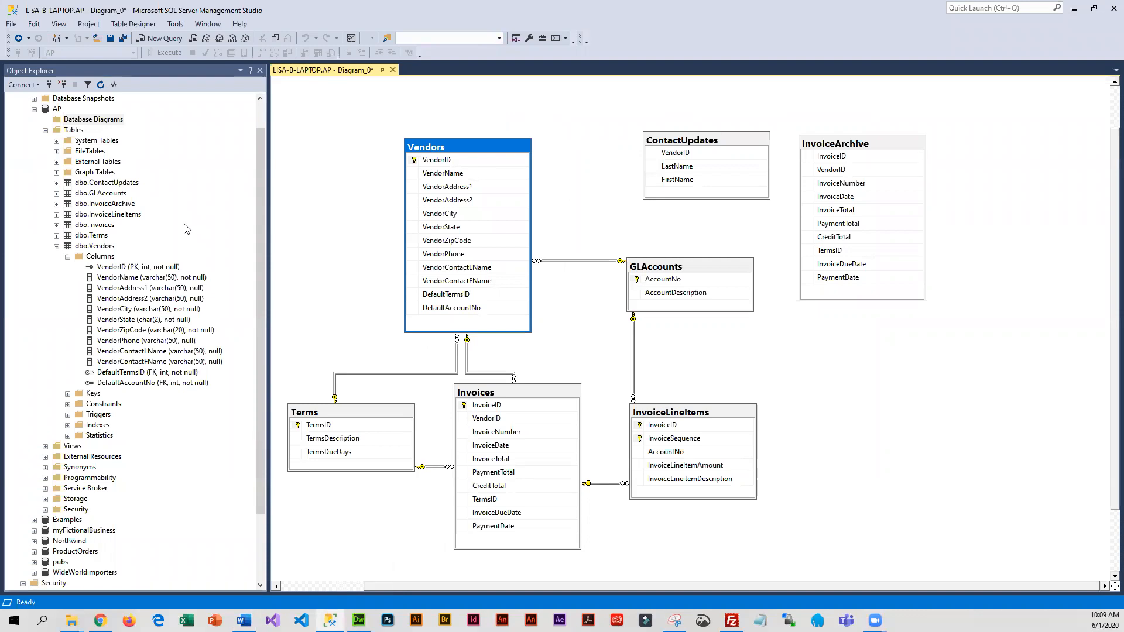
left_click(56, 246)
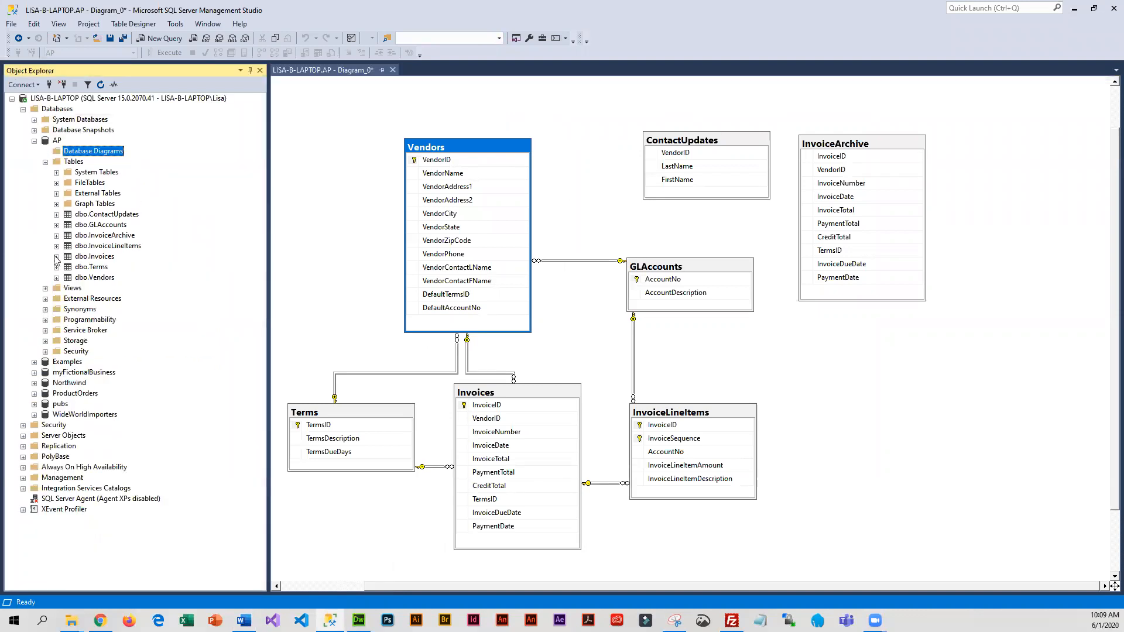
left_click(56, 267)
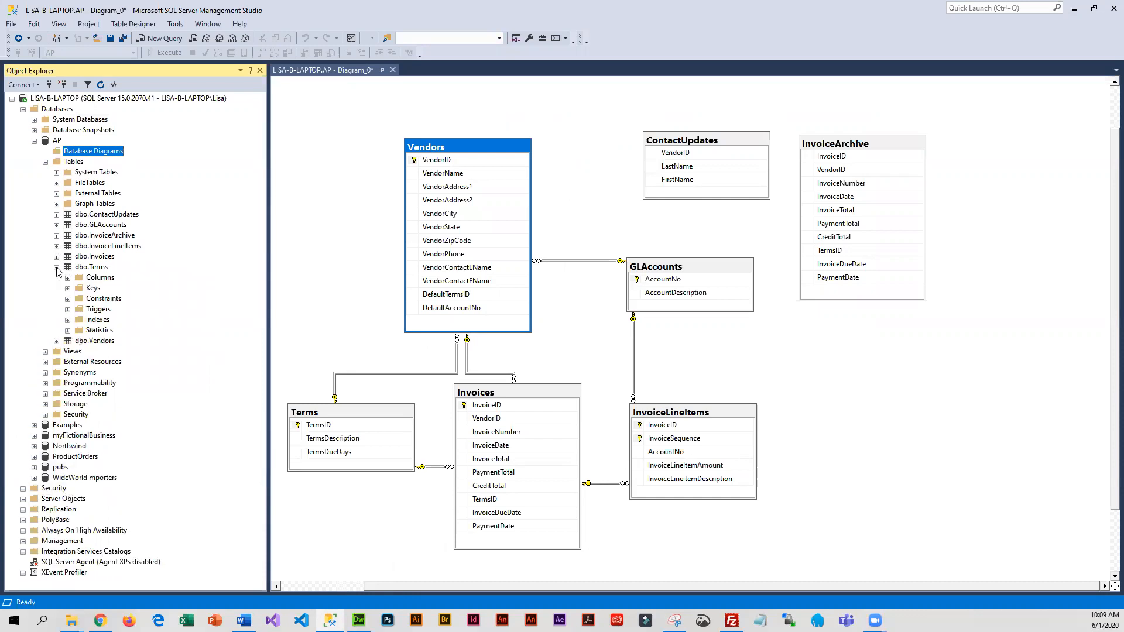
left_click(67, 278)
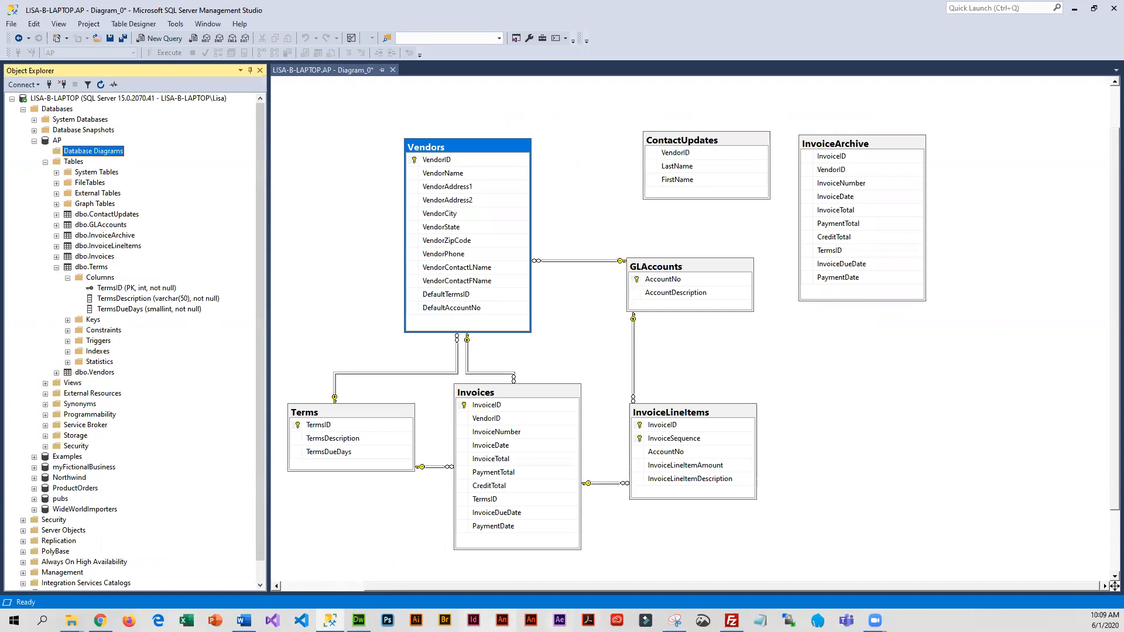
Return to the Word document and enter "int" as the answer for Terms Table Primary Key data type
left_click(244, 620)
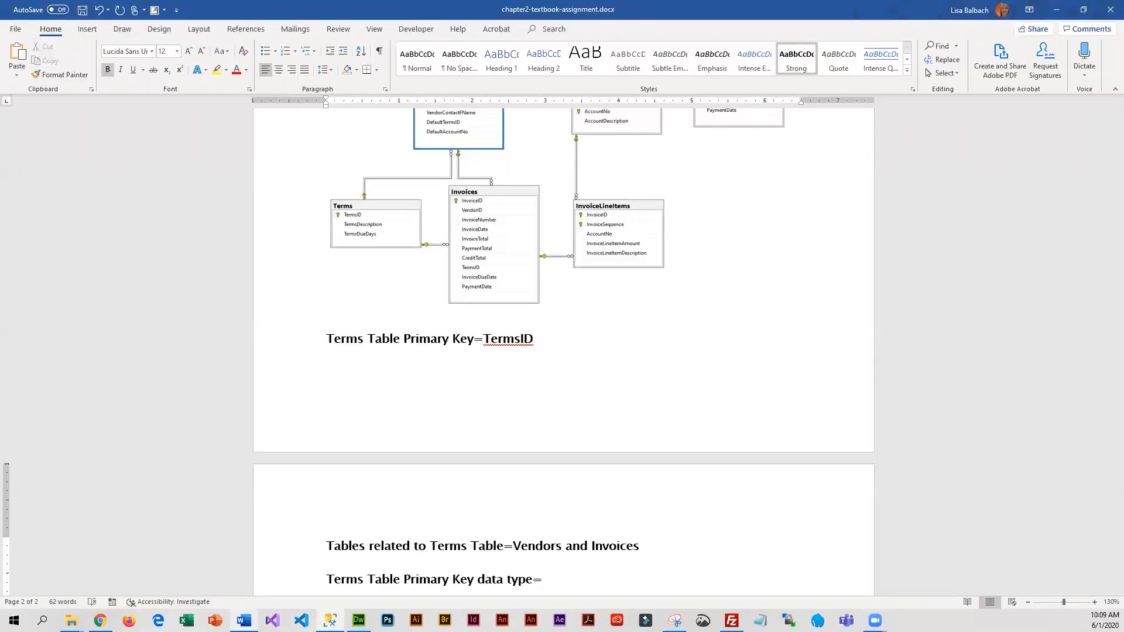
scroll(599, 524, "down", 2)
left_click(600, 465)
type("int")
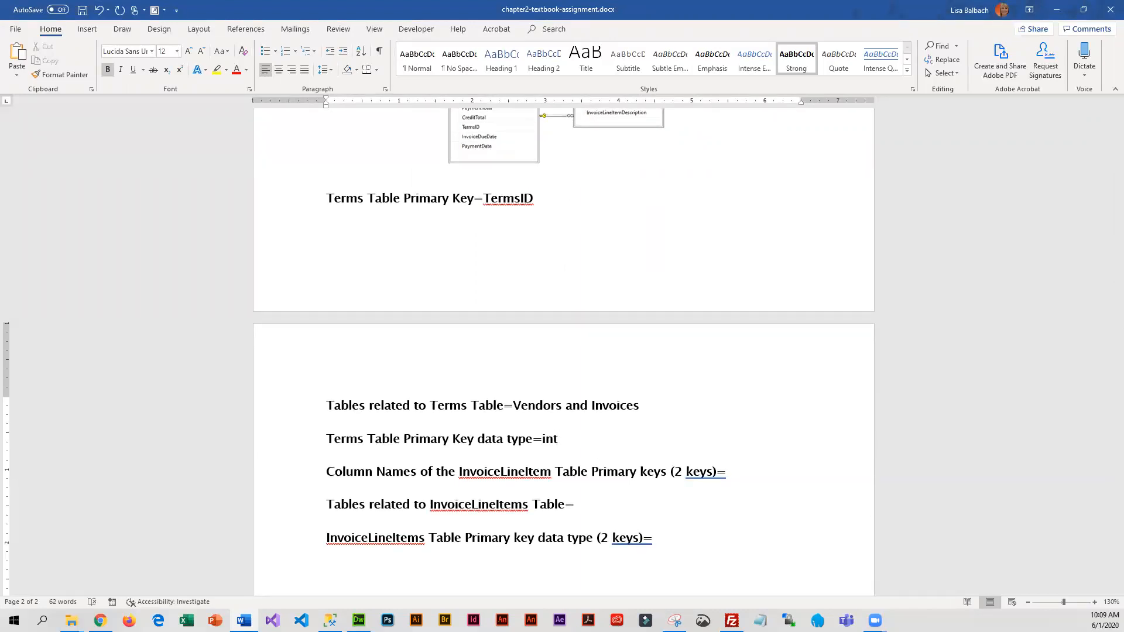
Compare the InvoiceLineItems headings with the pasted diagram to check that table's primary keys and related tables
scroll(540, 469, "down", 1)
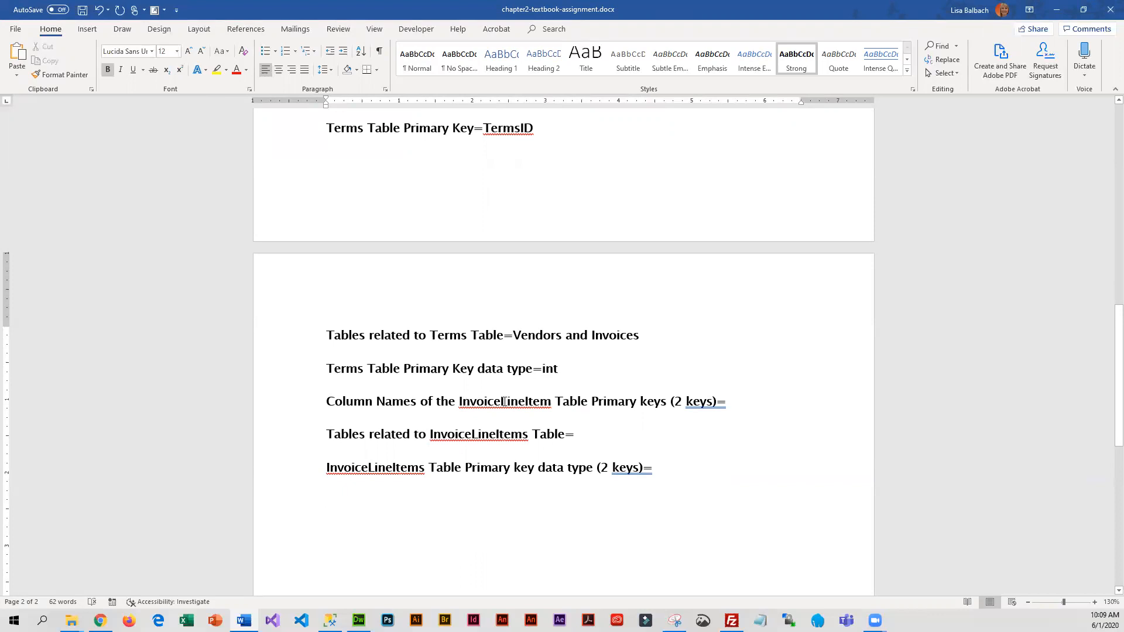
scroll(527, 398, "up", 8)
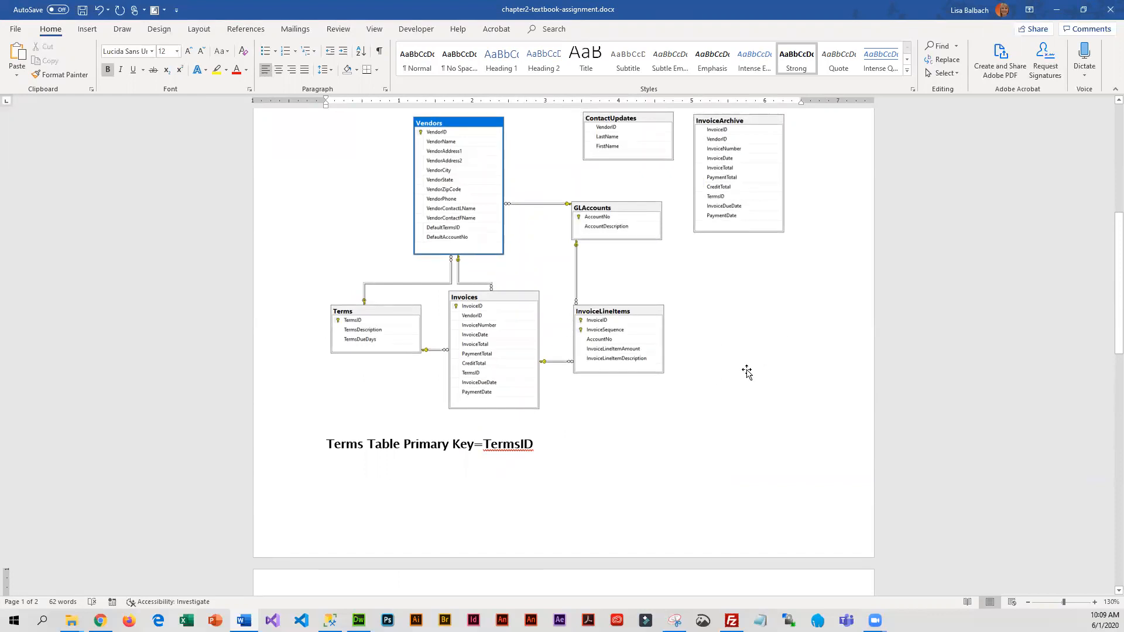
scroll(745, 362, "down", 6)
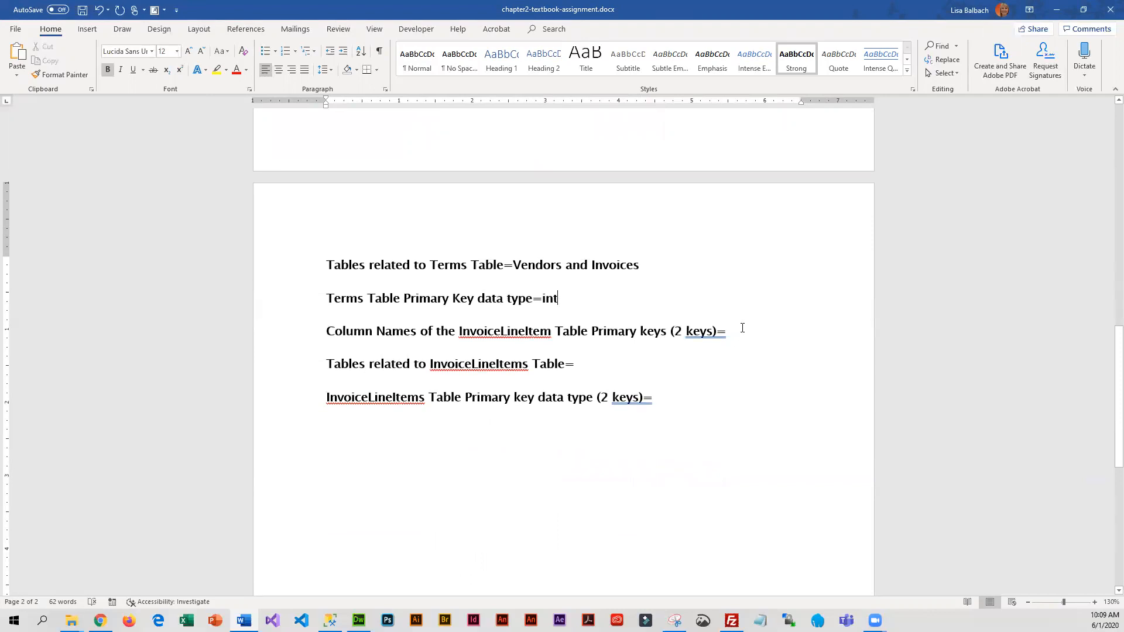
scroll(737, 340, "up", 6)
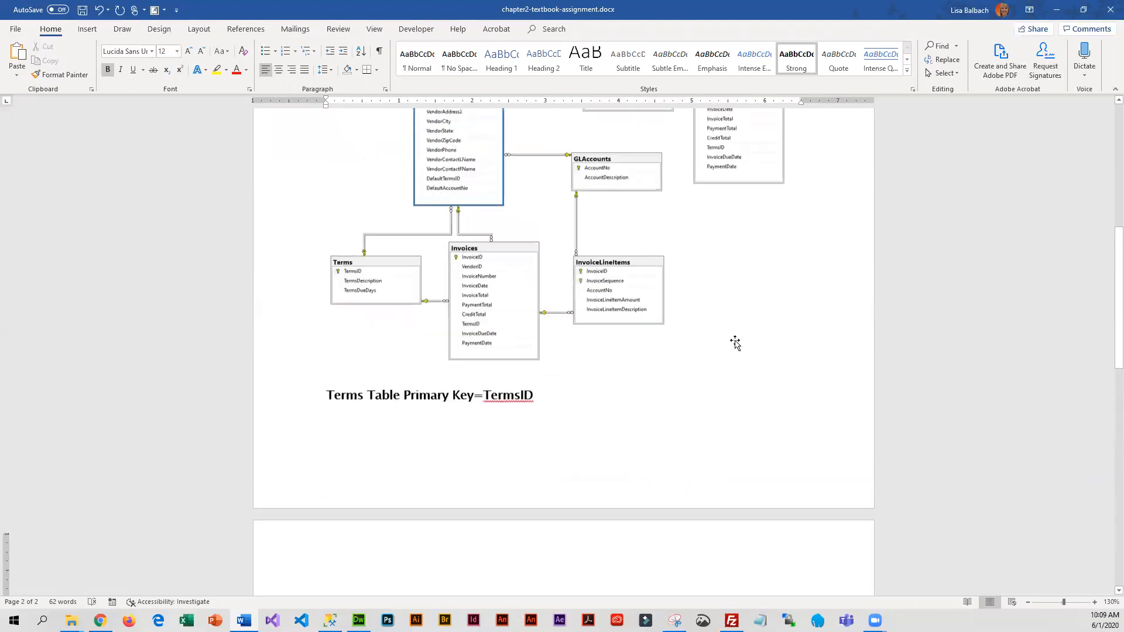
scroll(767, 360, "down", 6)
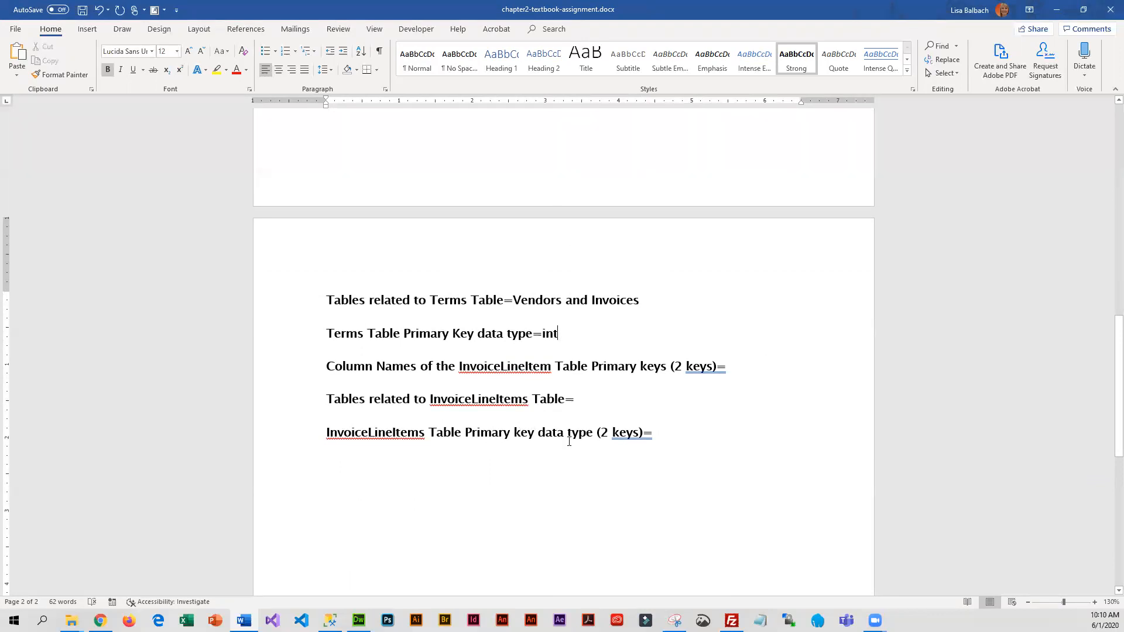
Switch to SQL Server Management Studio and expand the InvoiceLineItems table's columns to check the data types of its primary keys
mouse_move(344, 612)
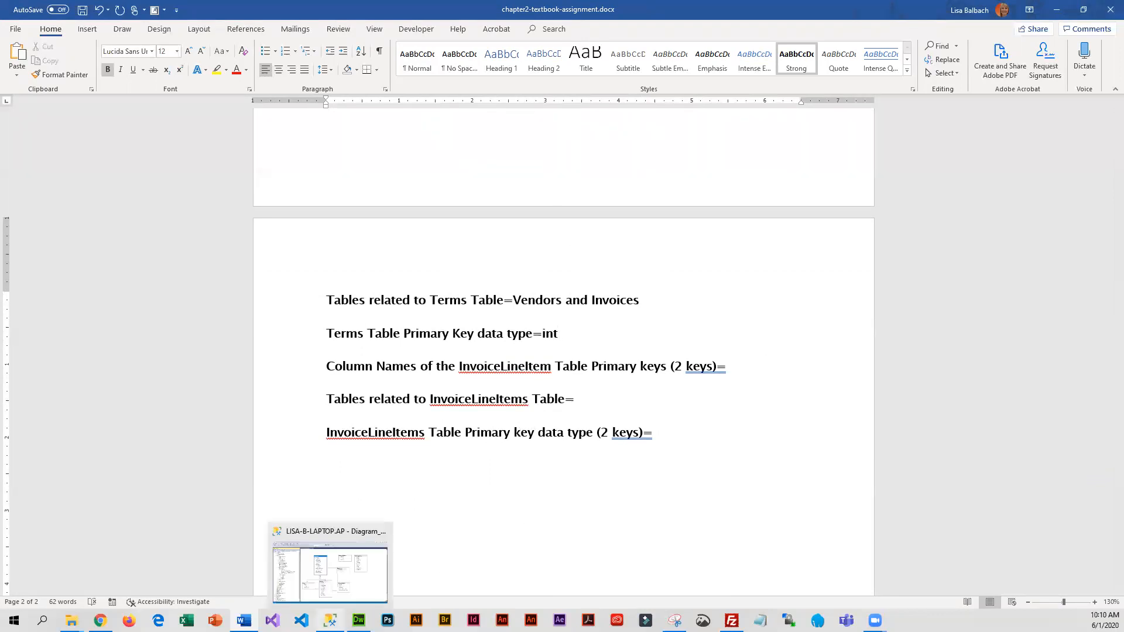
left_click(345, 559)
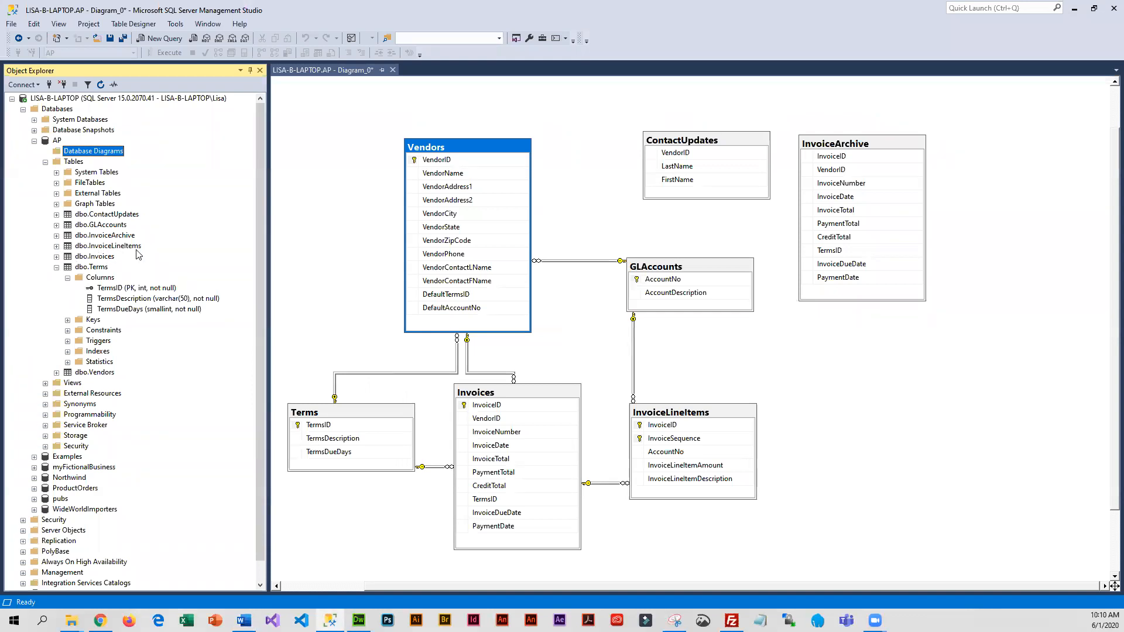
left_click(57, 246)
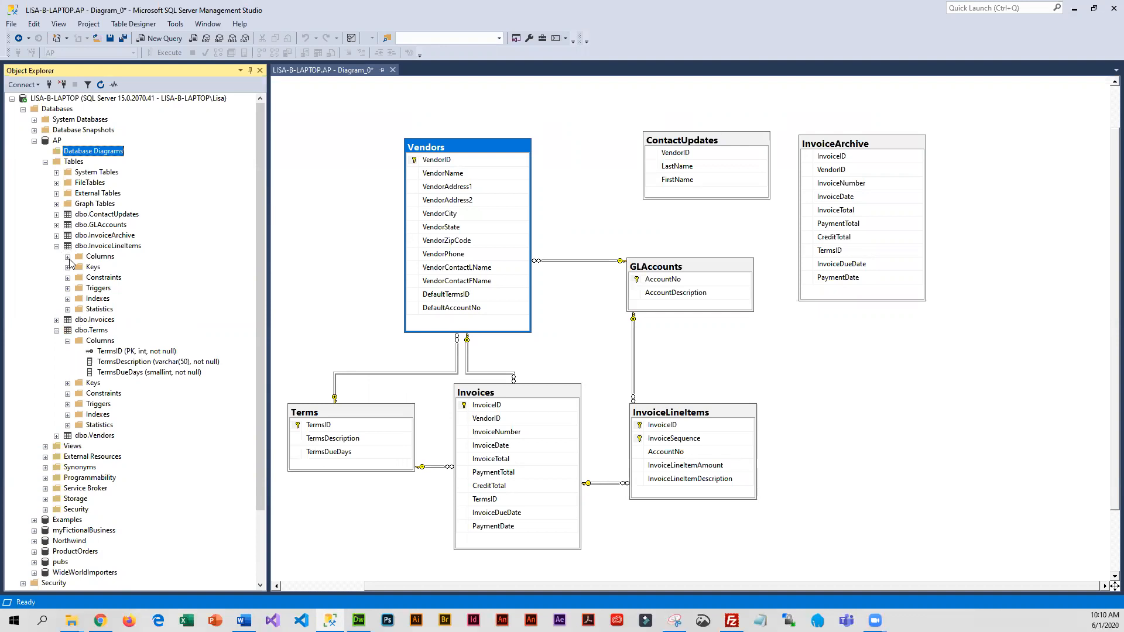
left_click(67, 256)
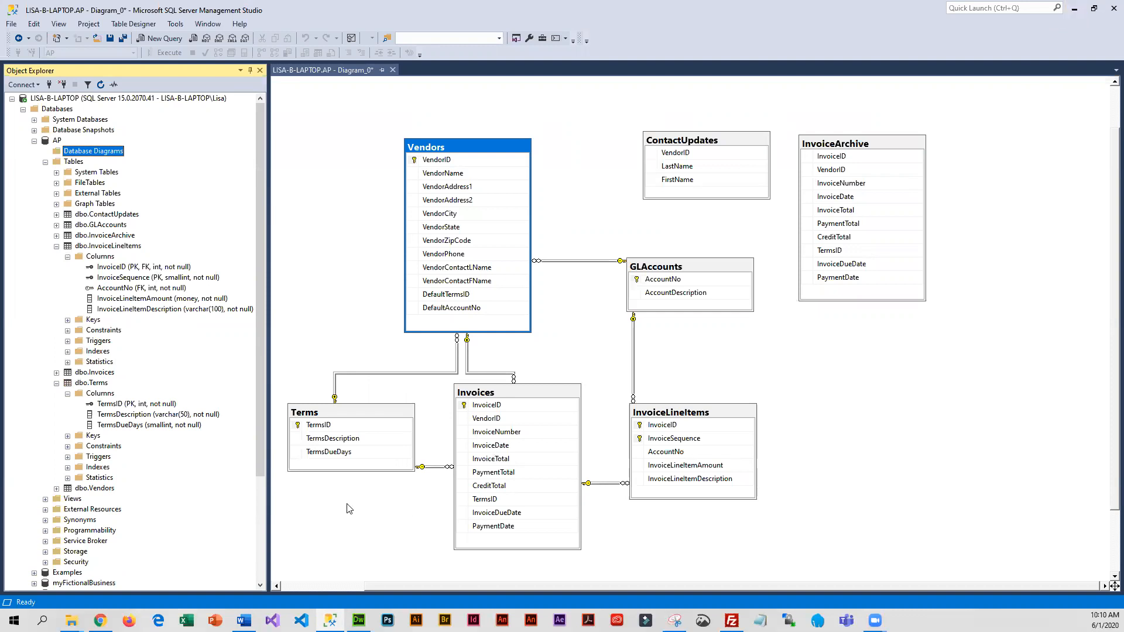
Switch to the Lab Assignment page in Chrome and copy questions a) to h) under Task #3: On Your Own
mouse_move(100, 621)
left_click(109, 596)
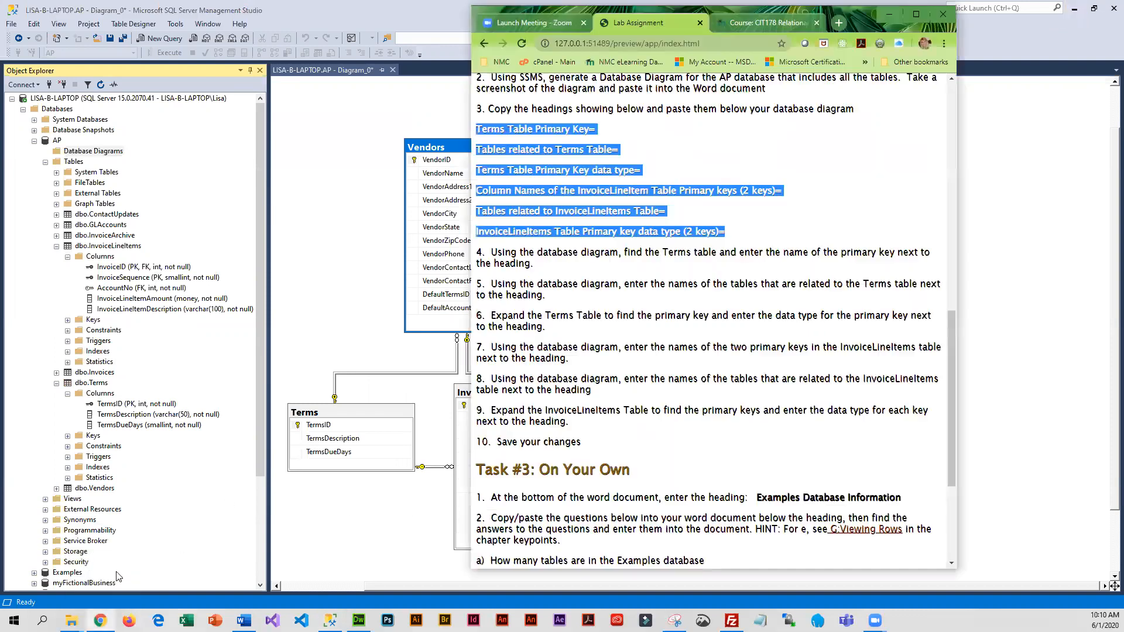
scroll(855, 429, "down", 3)
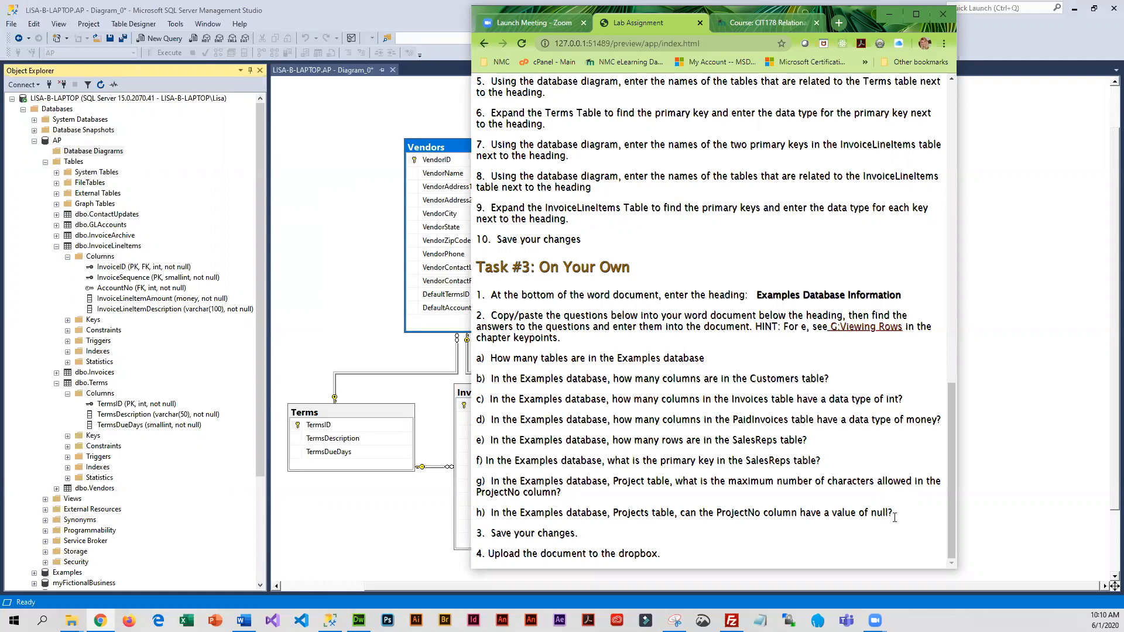
left_click_drag(909, 519, 473, 359)
key("ctrl+c")
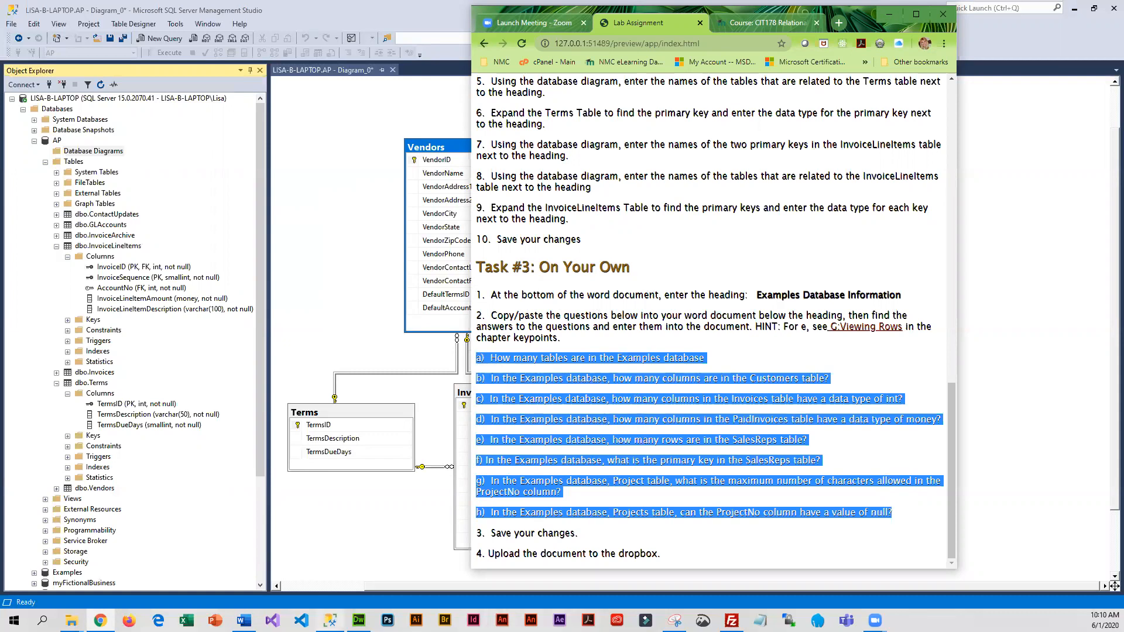
Return to the Word document, paste the copied questions a) to h) below the last InvoiceLineItems heading and save the document
left_click(244, 621)
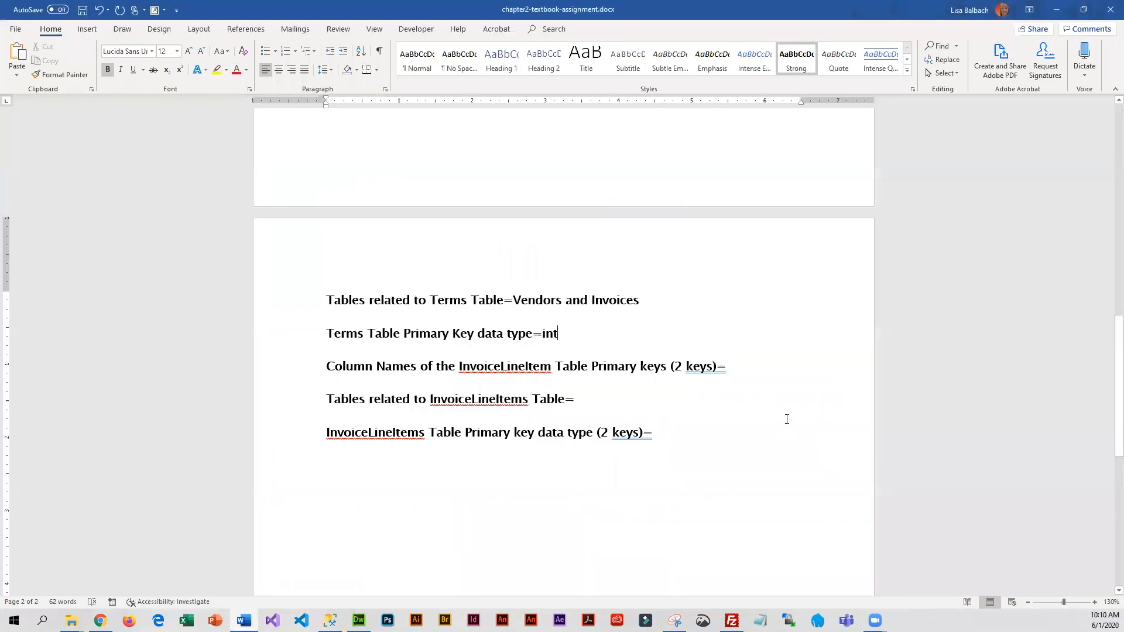
key("Return")
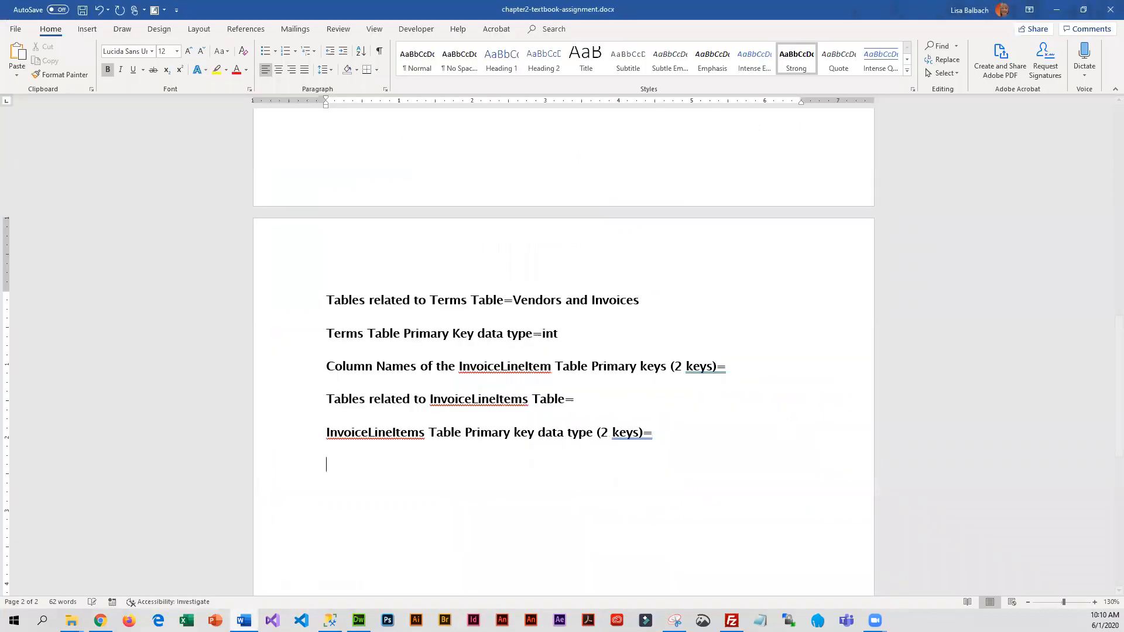
key("ctrl+v")
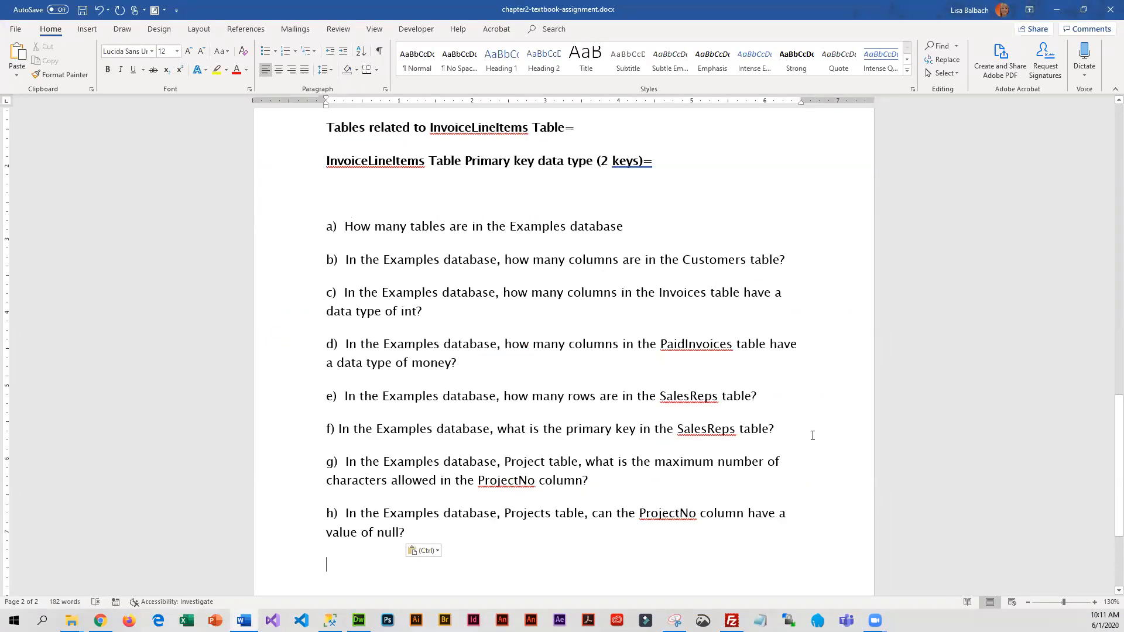
scroll(525, 279, "up", 2)
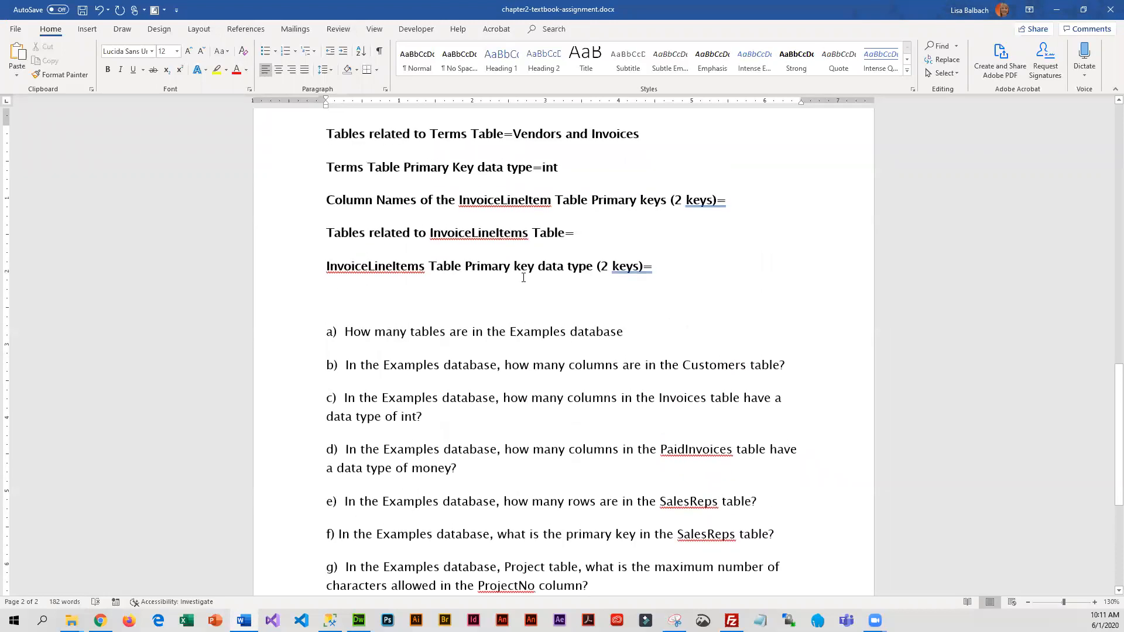
left_click(84, 11)
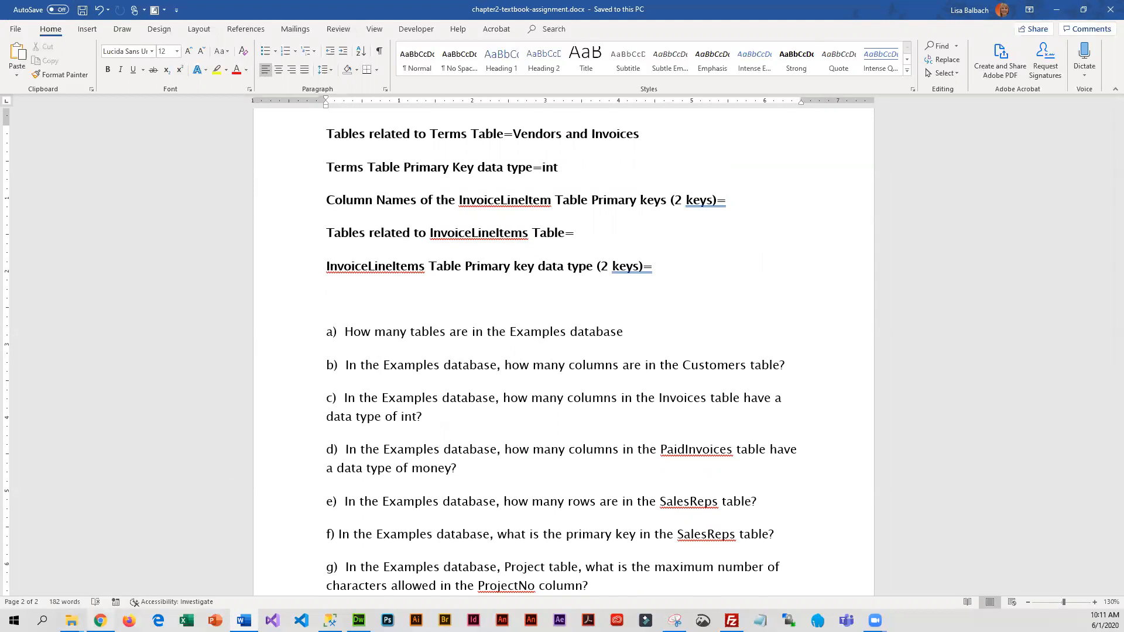
Switch to the CIT178 Relational Databases course page in Chrome, then widen the browser window and move it aside
left_click(100, 565)
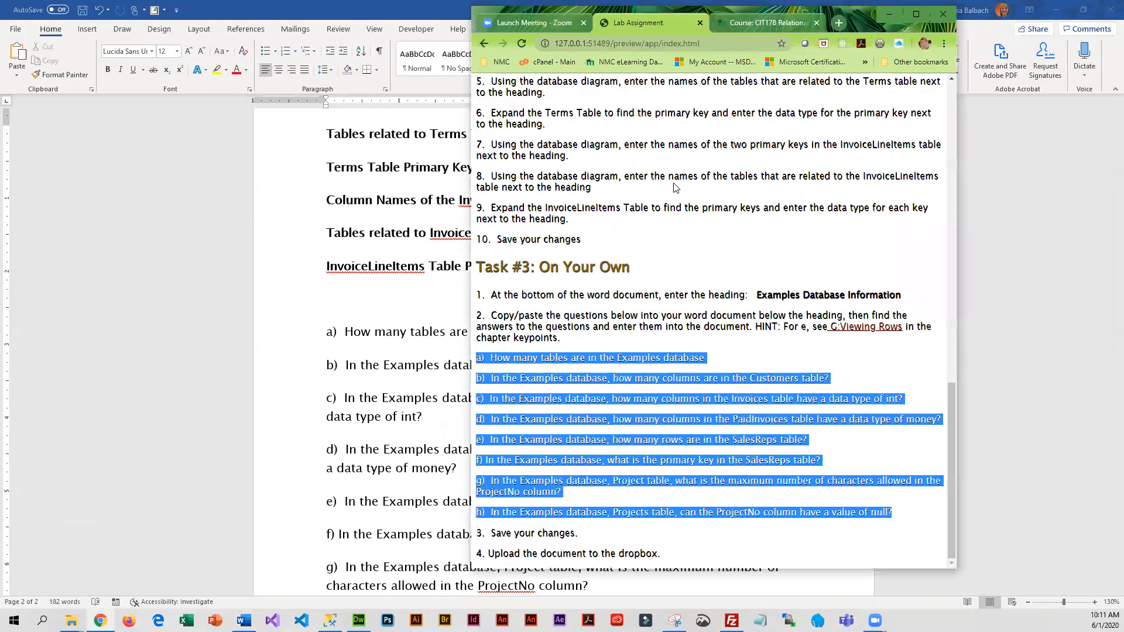
left_click(771, 22)
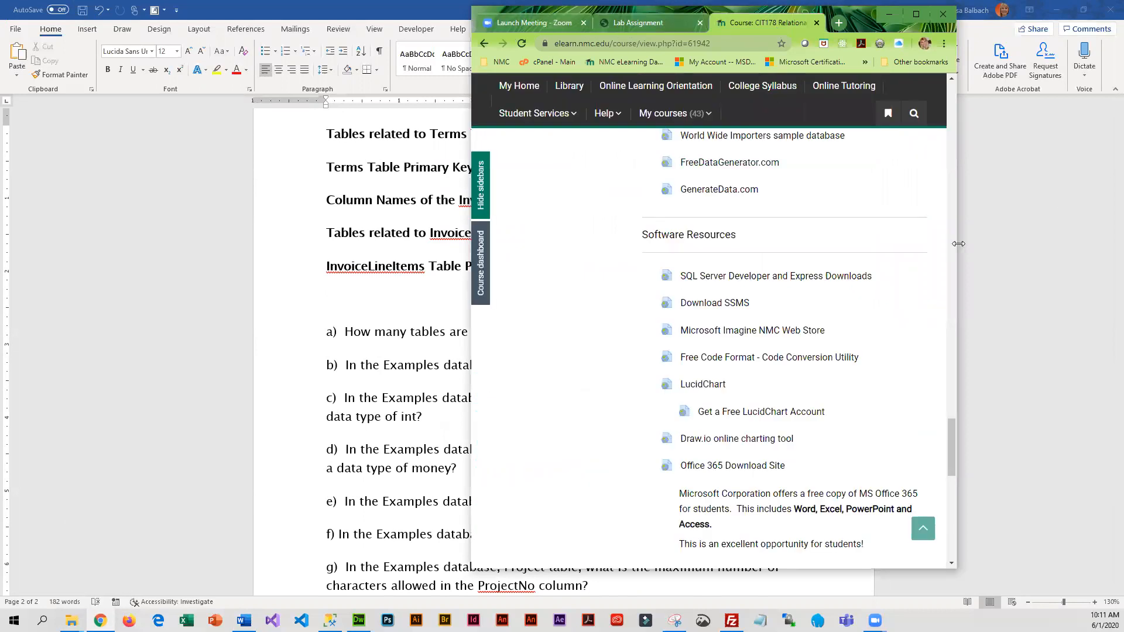
left_click_drag(958, 244, 1040, 244)
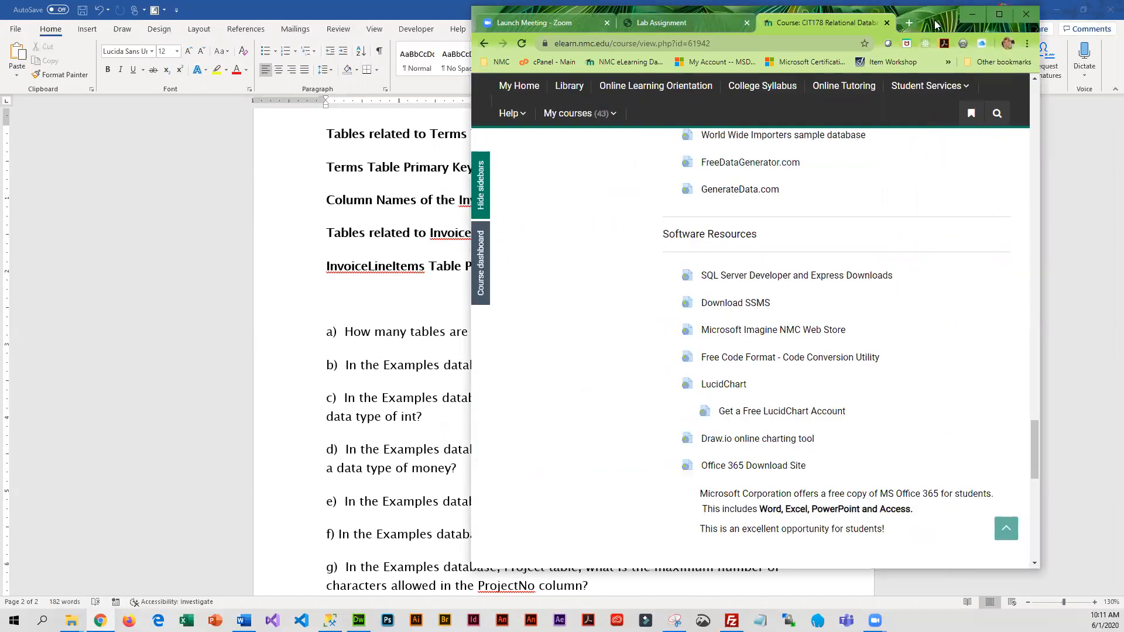
left_click_drag(924, 26, 515, 52)
Find the Week 2 section of the course page and open the Dropbox for Chapter 2 textbook assignment at its submission option
scroll(357, 351, "down", 7)
scroll(357, 351, "up", 6)
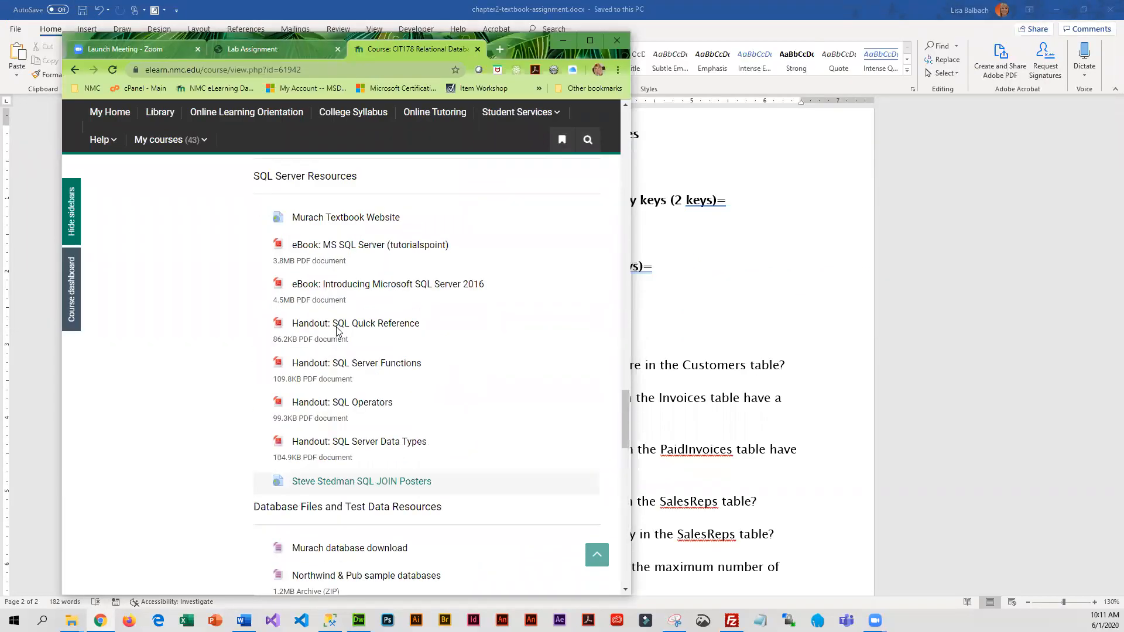
scroll(338, 332, "up", 5)
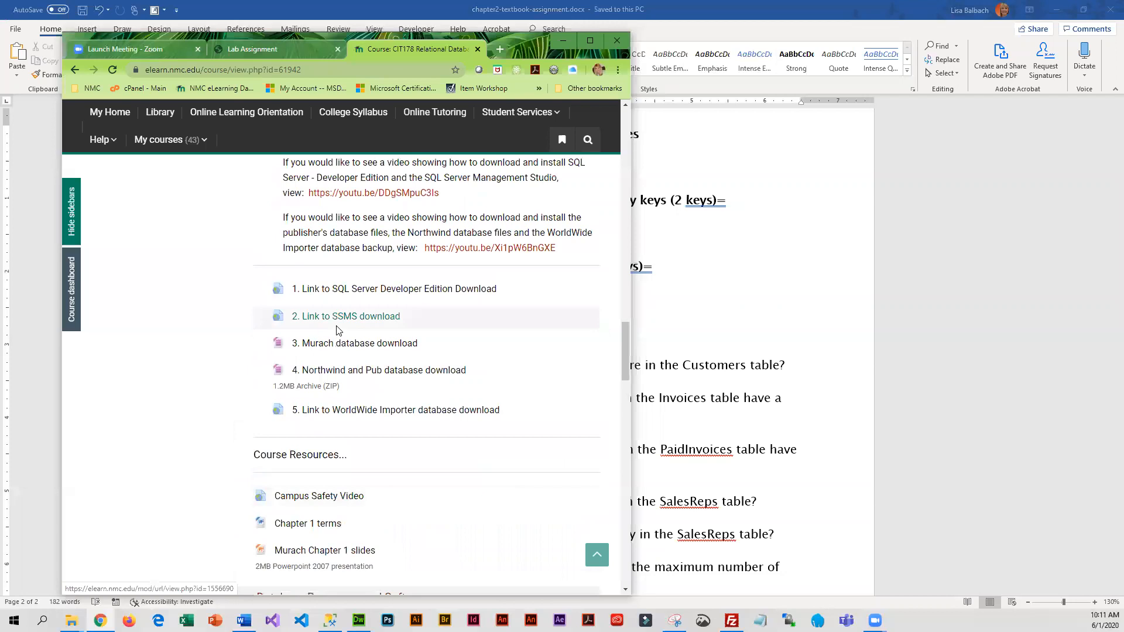
scroll(379, 390, "up", 9)
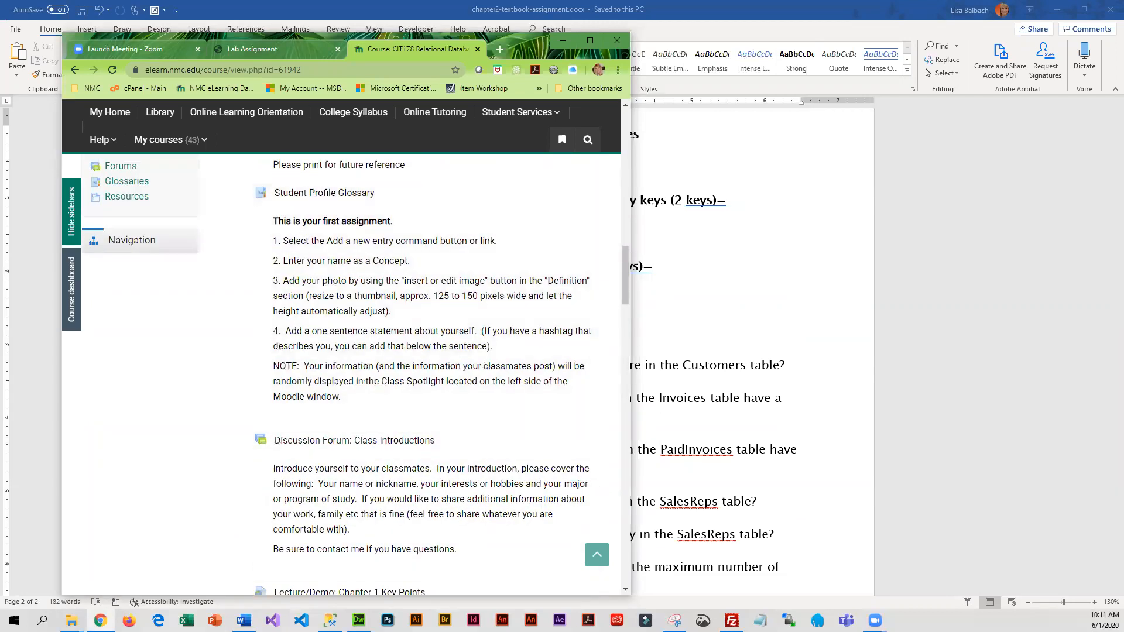
scroll(358, 278, "up", 10)
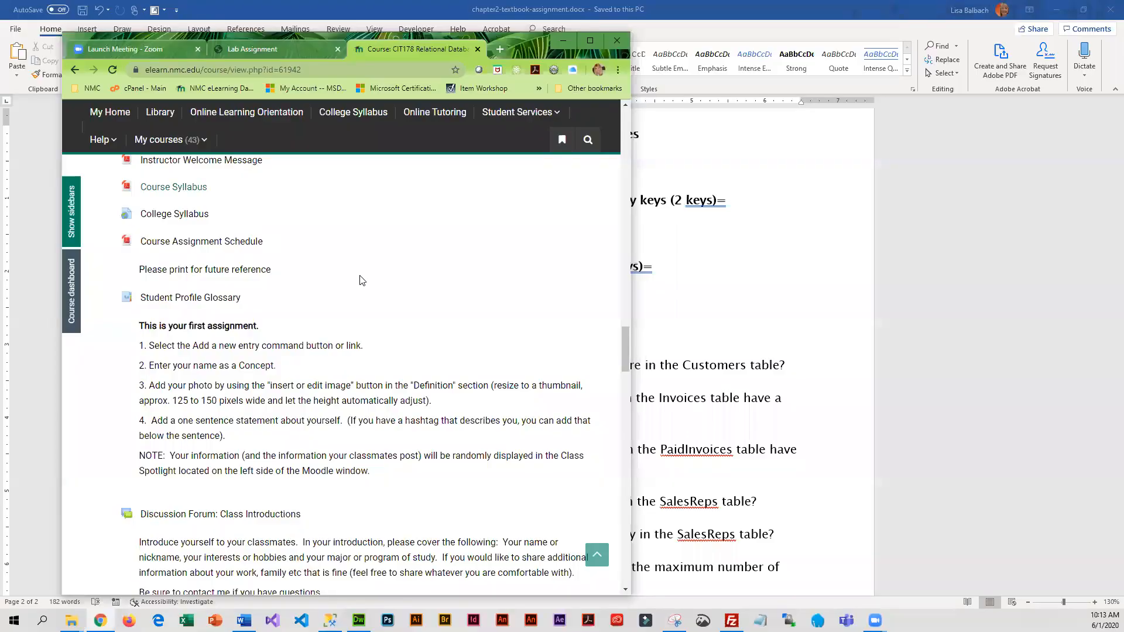
scroll(277, 258, "up", 13)
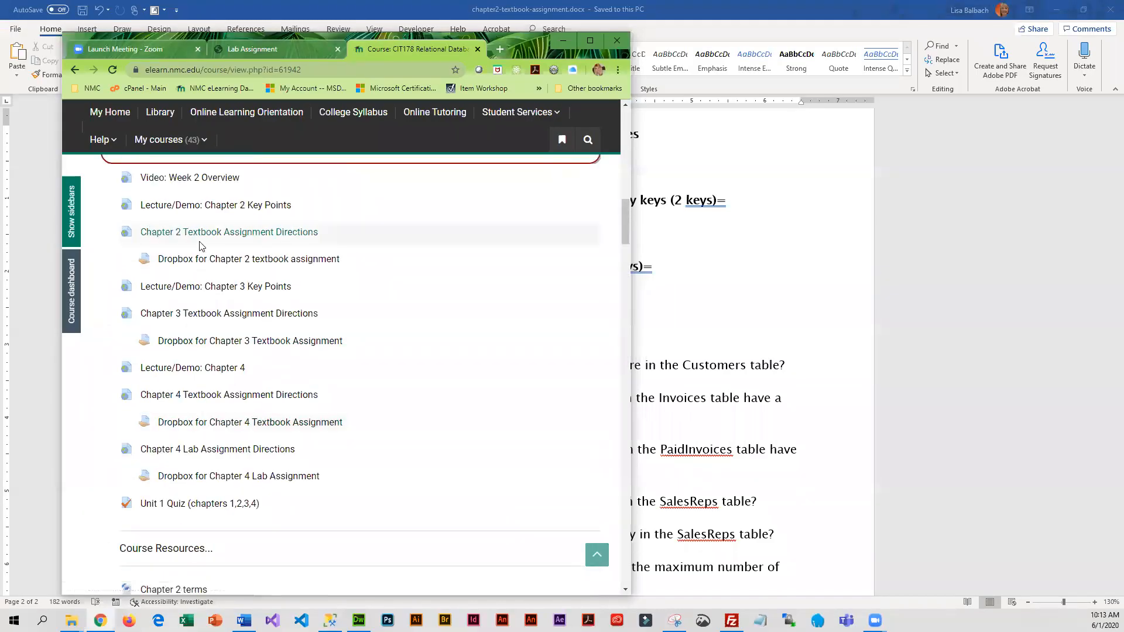
left_click(249, 260)
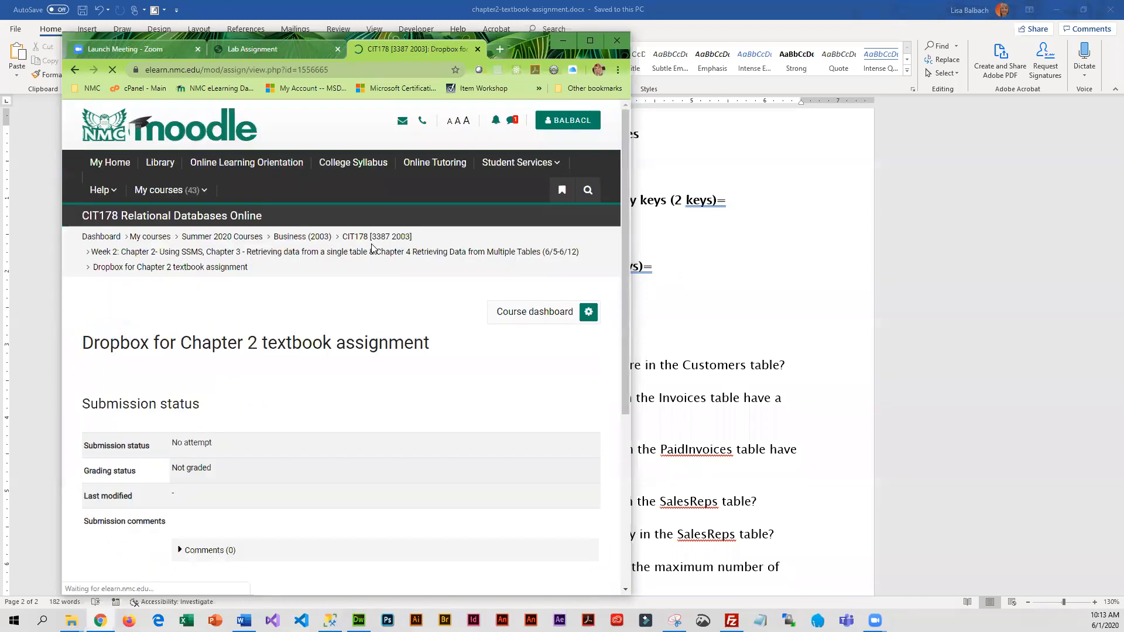
scroll(271, 440, "down", 5)
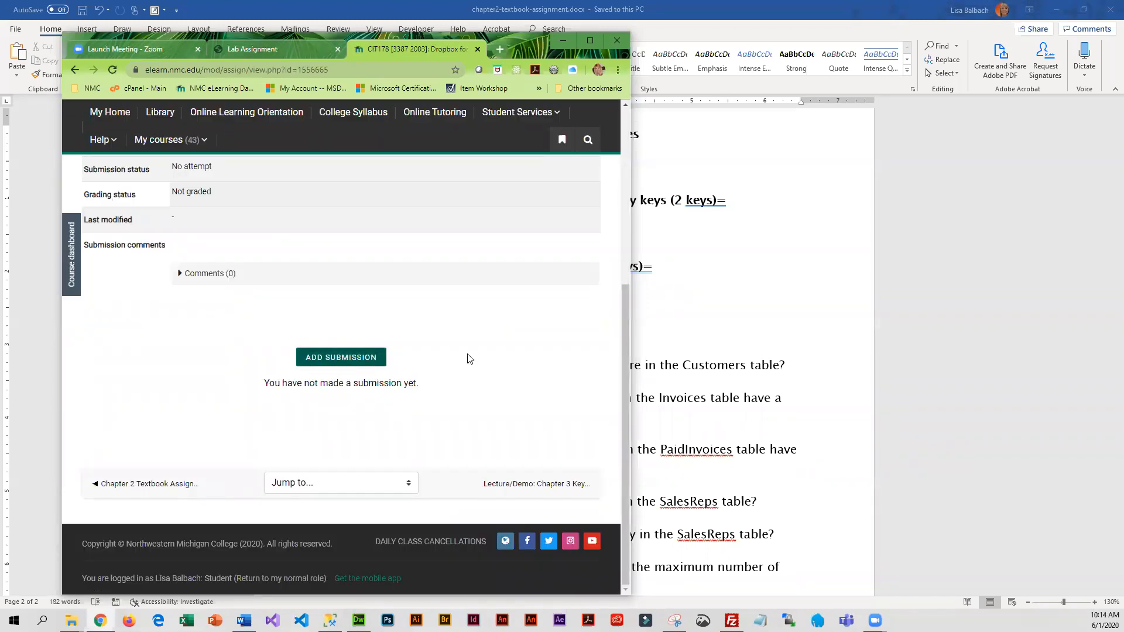
Close the Word assignment document and open the CIT178 folder inside Documents in File Explorer
left_click(748, 358)
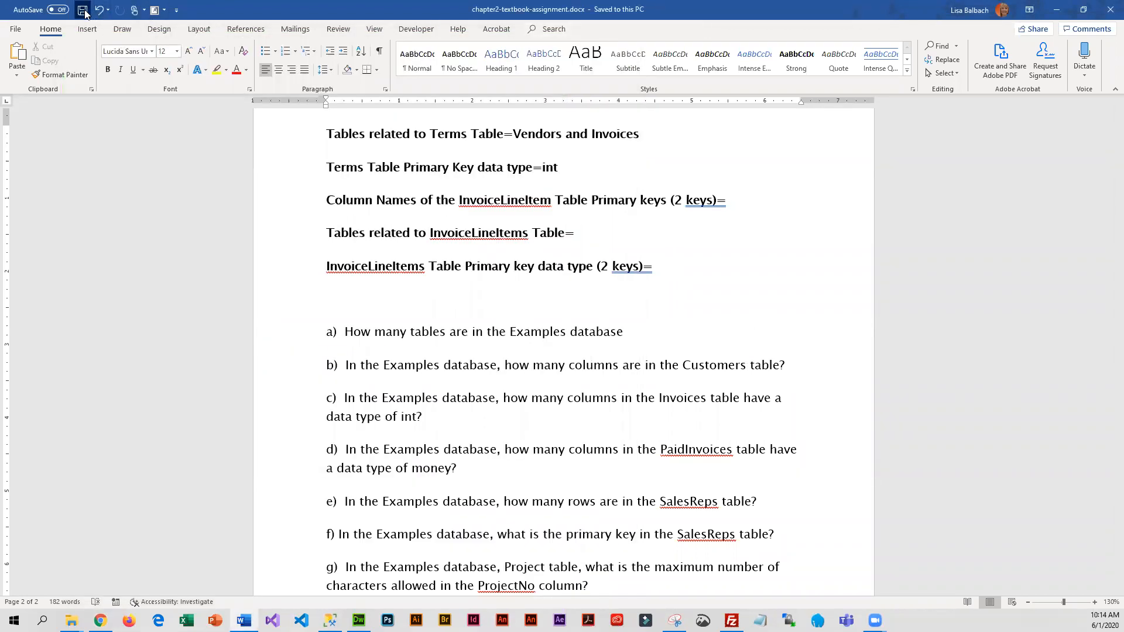
left_click(1108, 10)
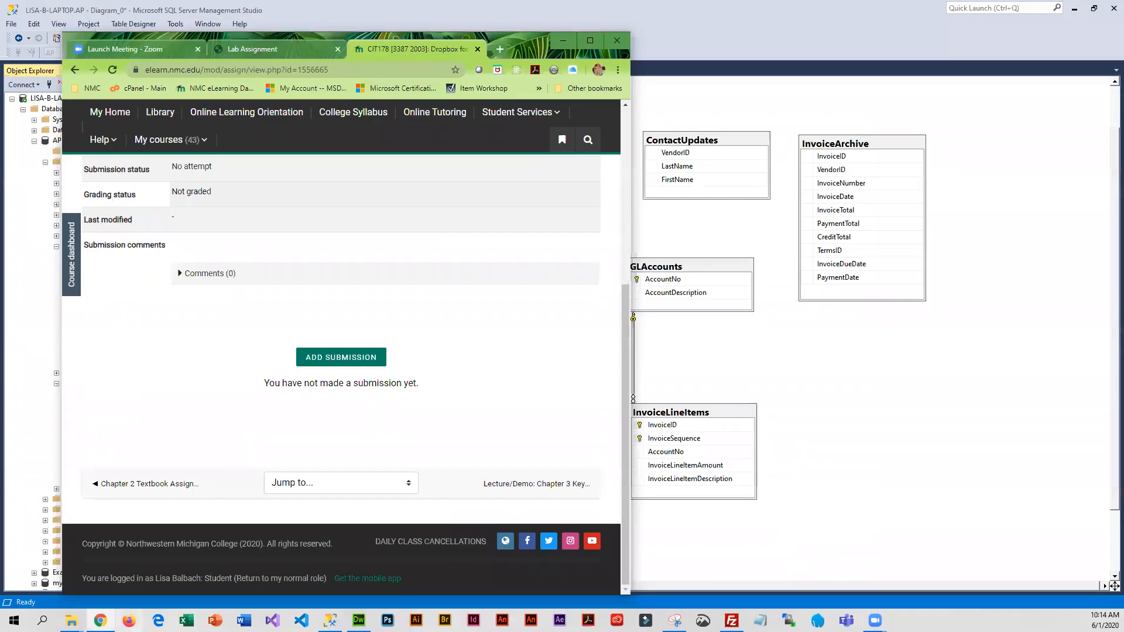
mouse_move(71, 620)
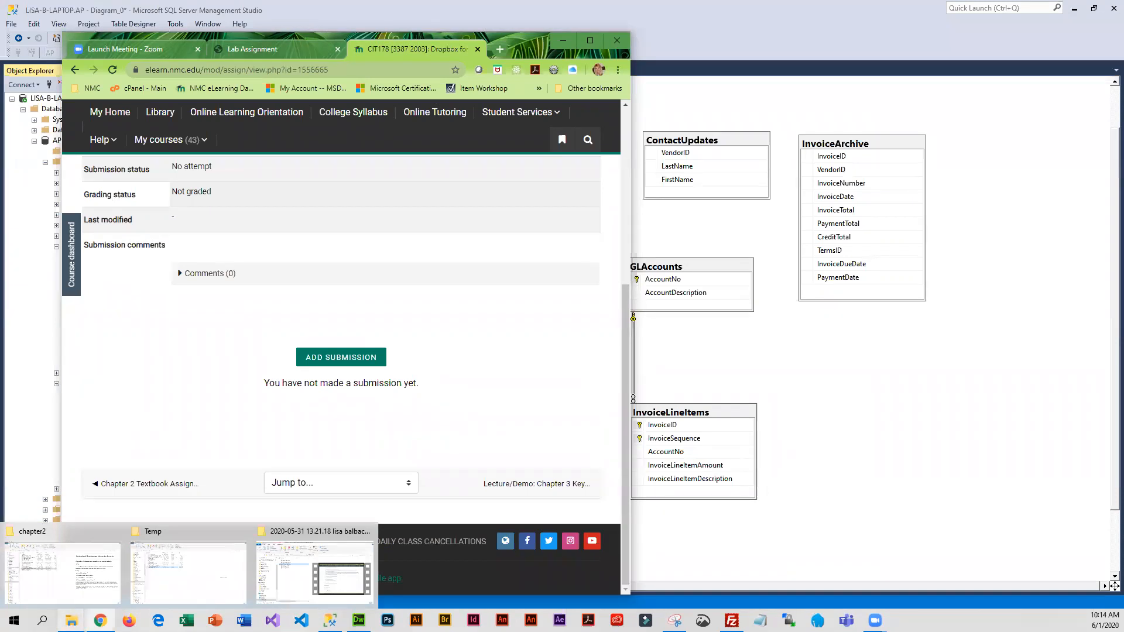
mouse_move(65, 585)
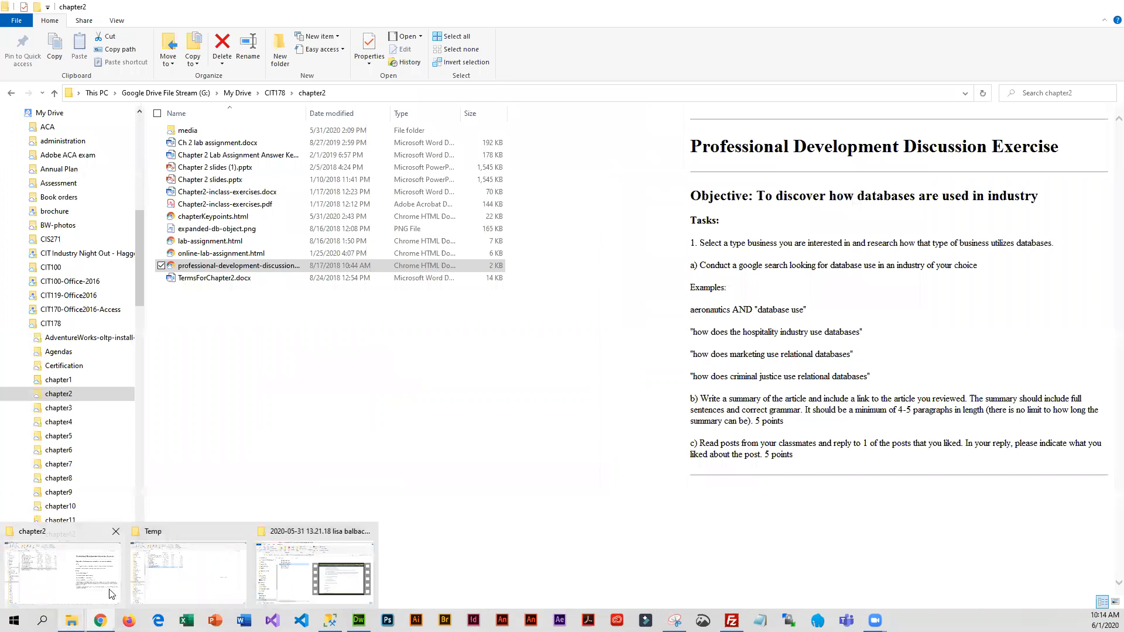
left_click(217, 588)
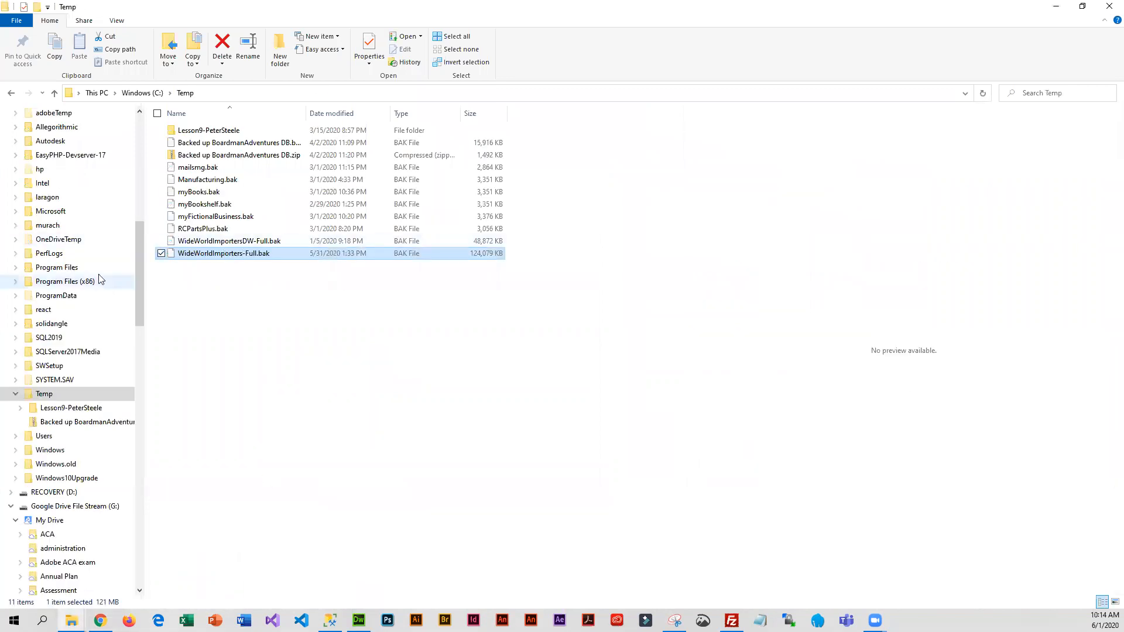
scroll(61, 228, "up", 6)
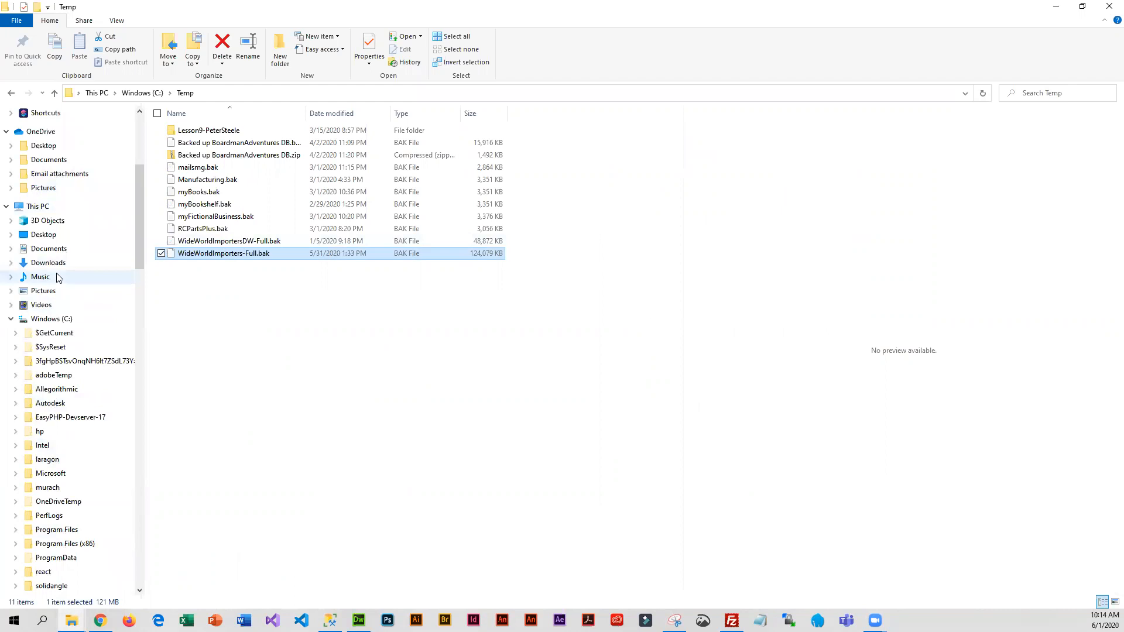
left_click(48, 250)
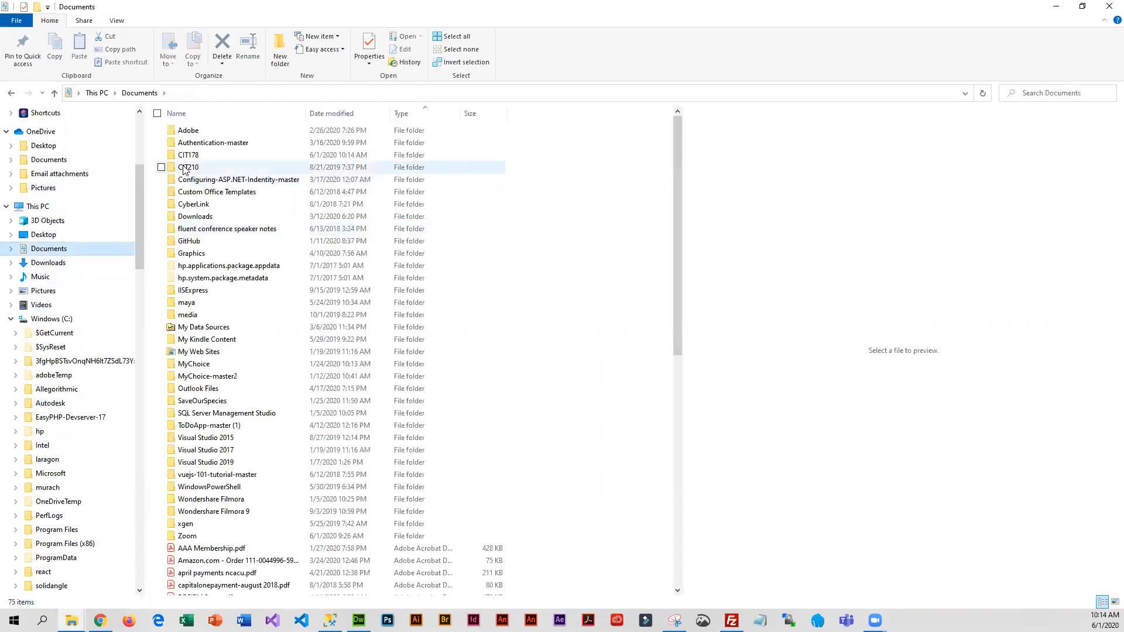
left_click(191, 155)
double_click(210, 153)
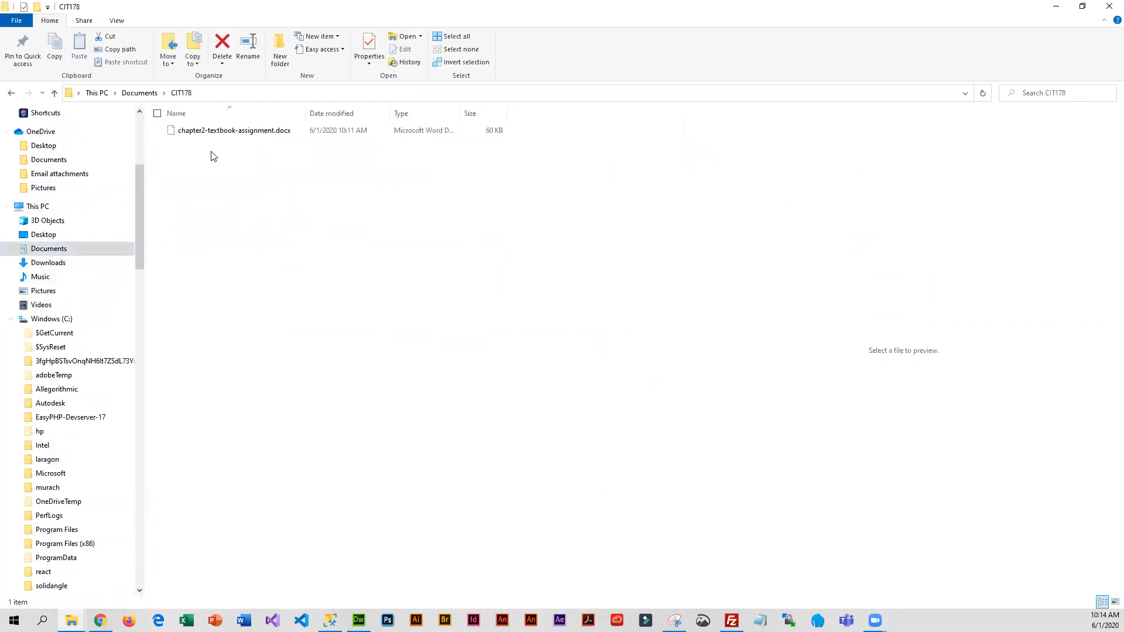
Restore the CIT178 folder window to a smaller size, move it beside the Chrome window and narrow it so both are visible
left_click(1084, 6)
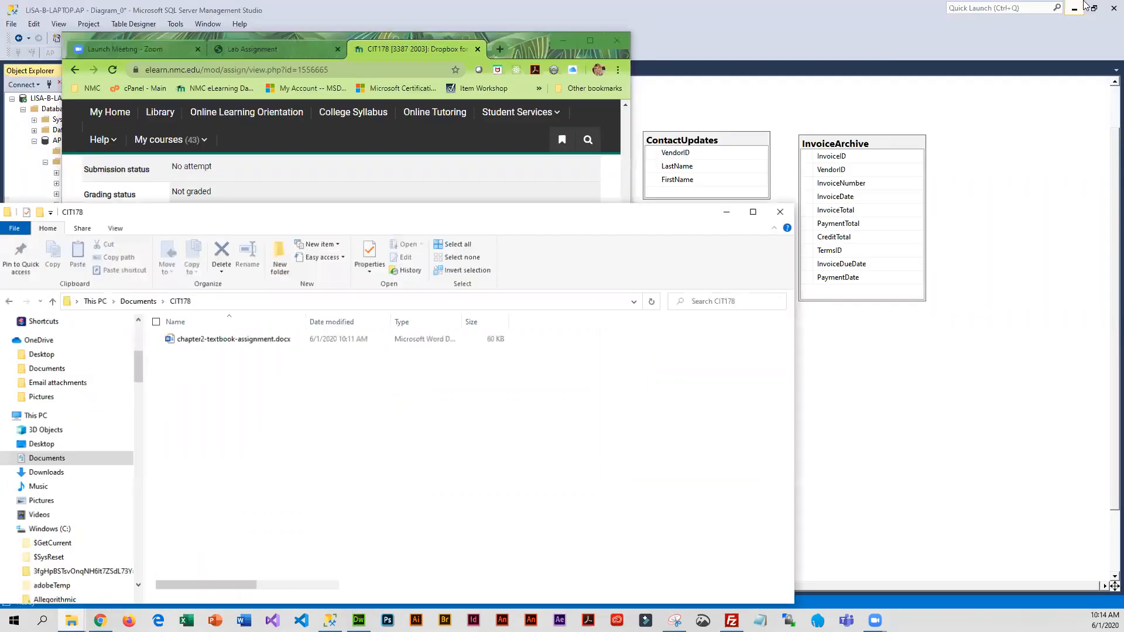
left_click_drag(679, 217, 953, 63)
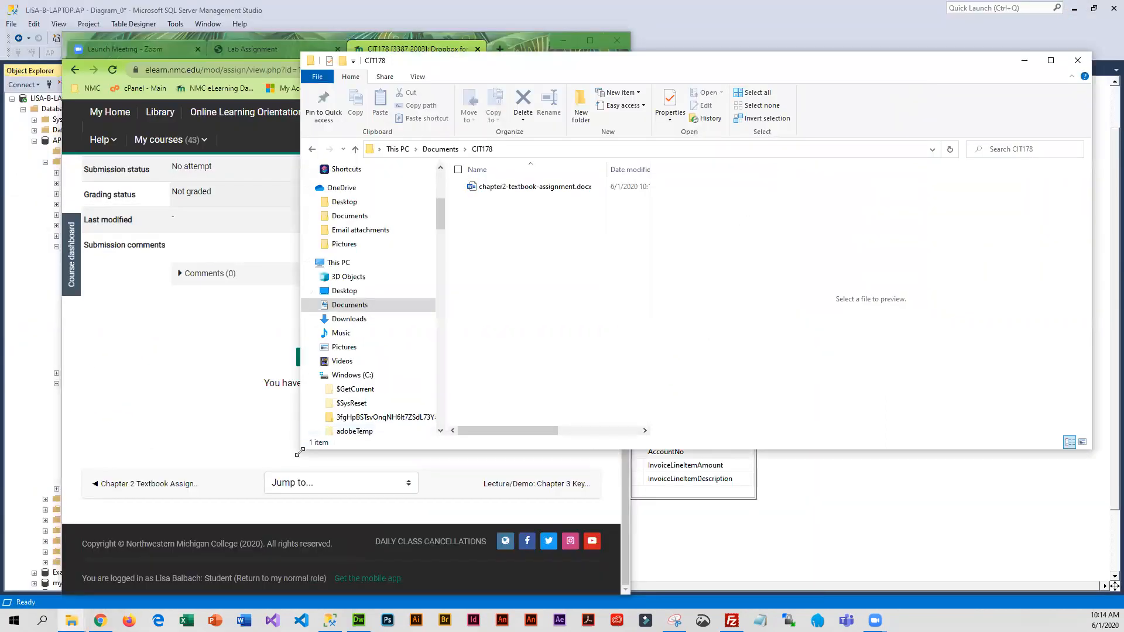
left_click_drag(300, 452, 627, 605)
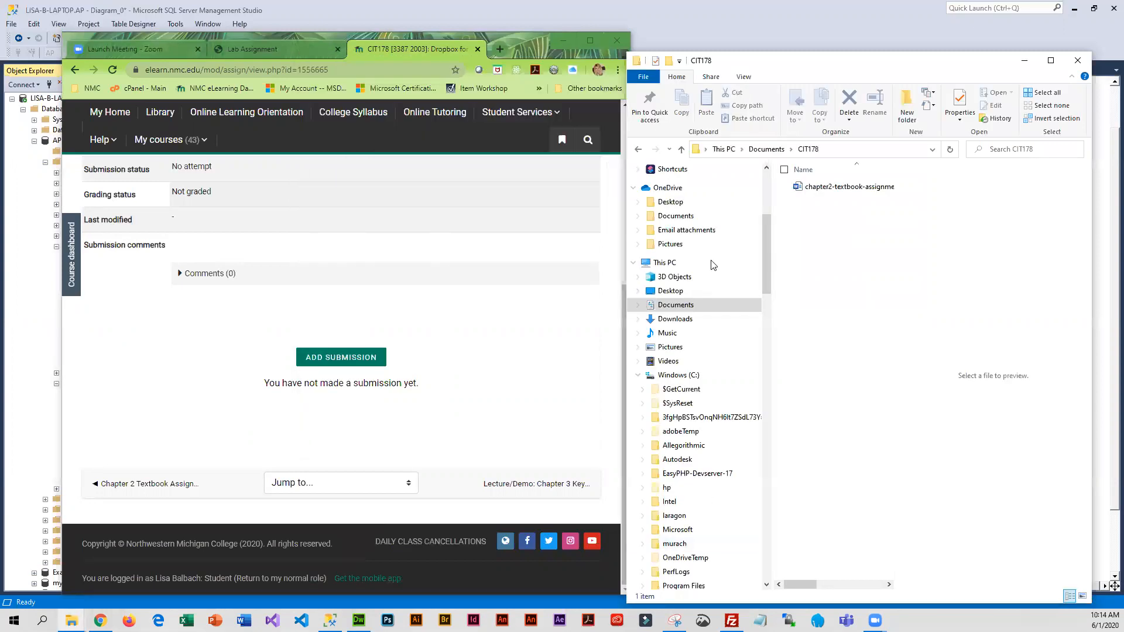
Add chapter2-textbook-assignment.docx as the submission in the Chapter 2 dropbox, save the changes and review the submission status
left_click(363, 363)
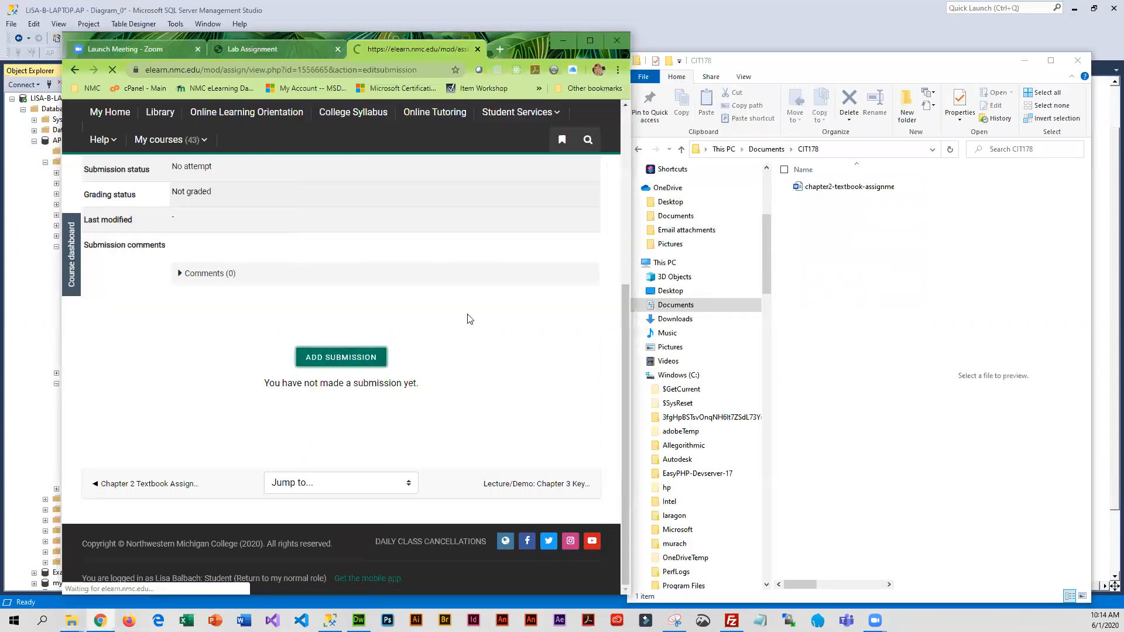
scroll(374, 430, "down", 3)
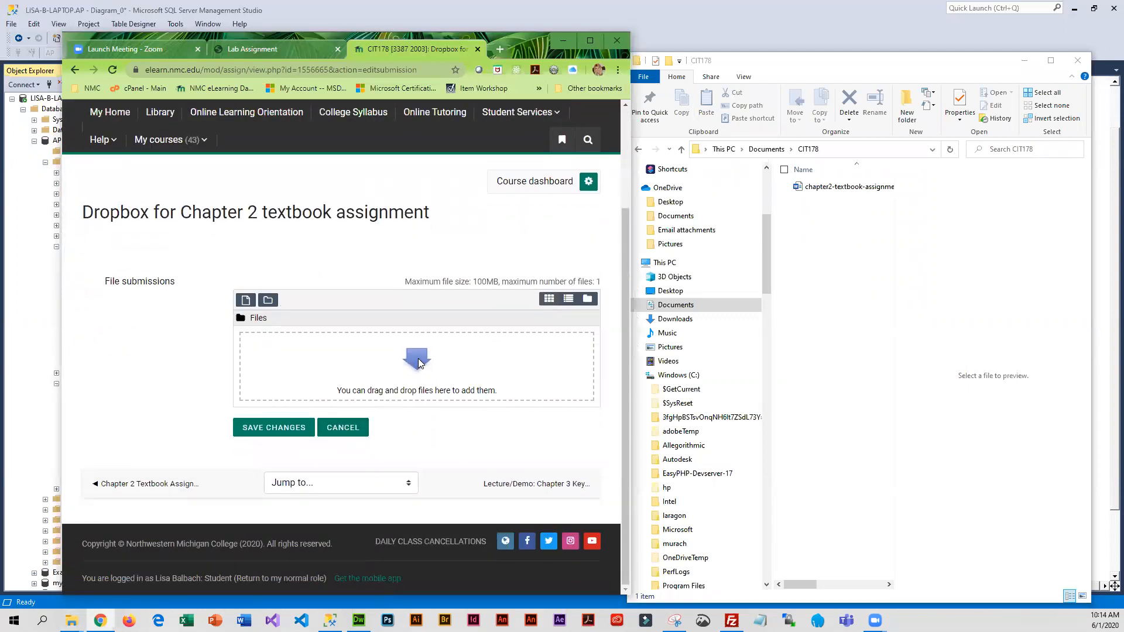
left_click_drag(830, 189, 415, 383)
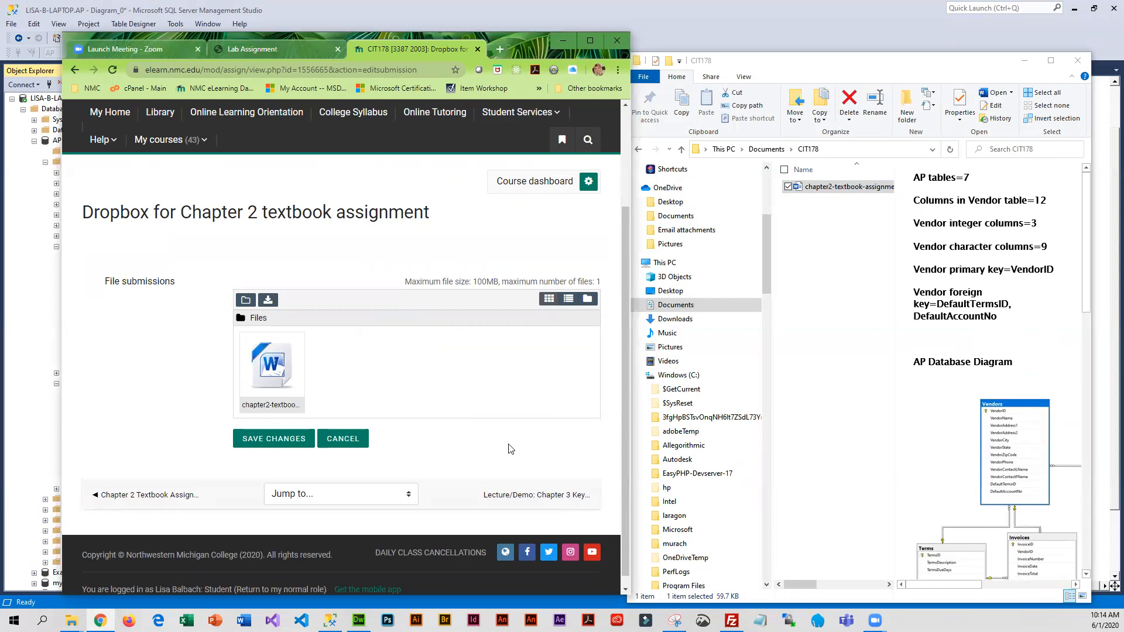
left_click(273, 440)
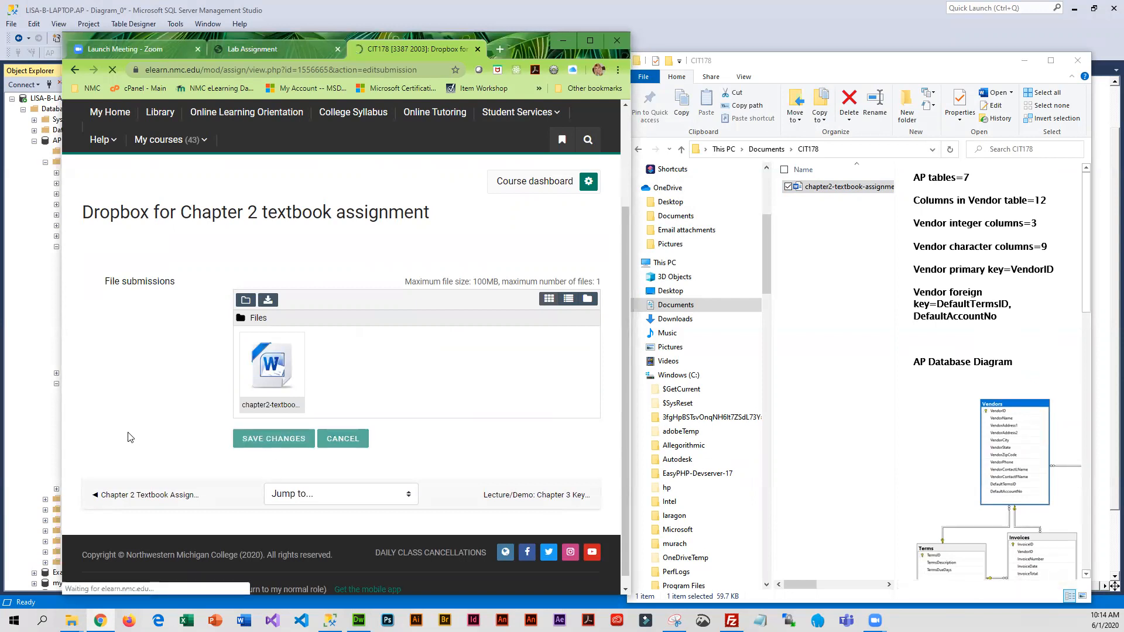
scroll(134, 444, "down", 1)
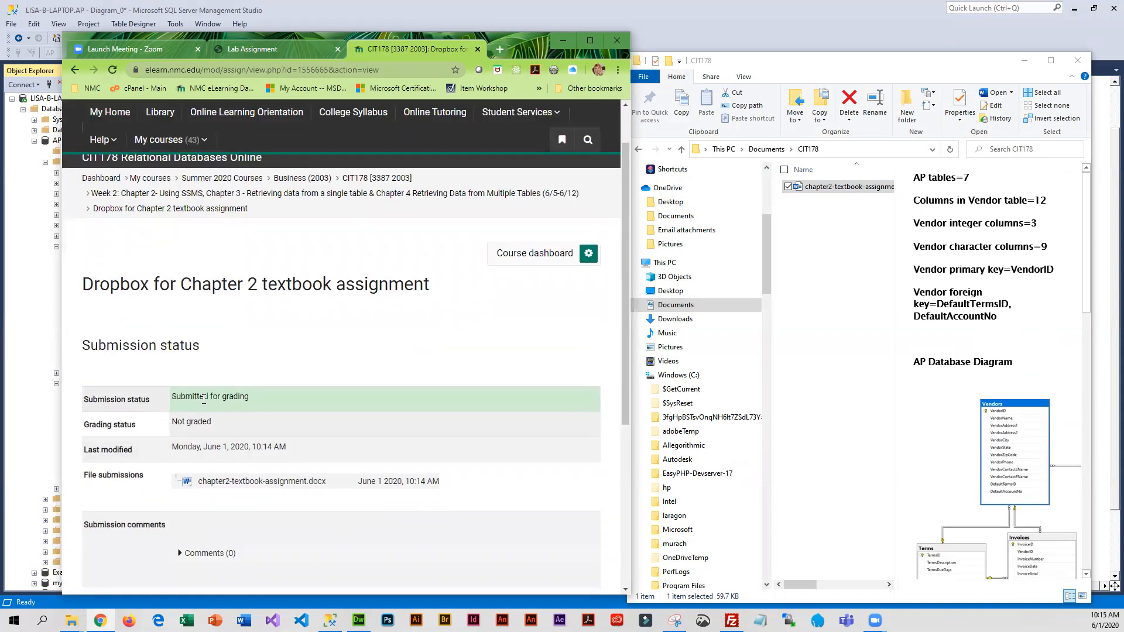
scroll(227, 462, "down", 3)
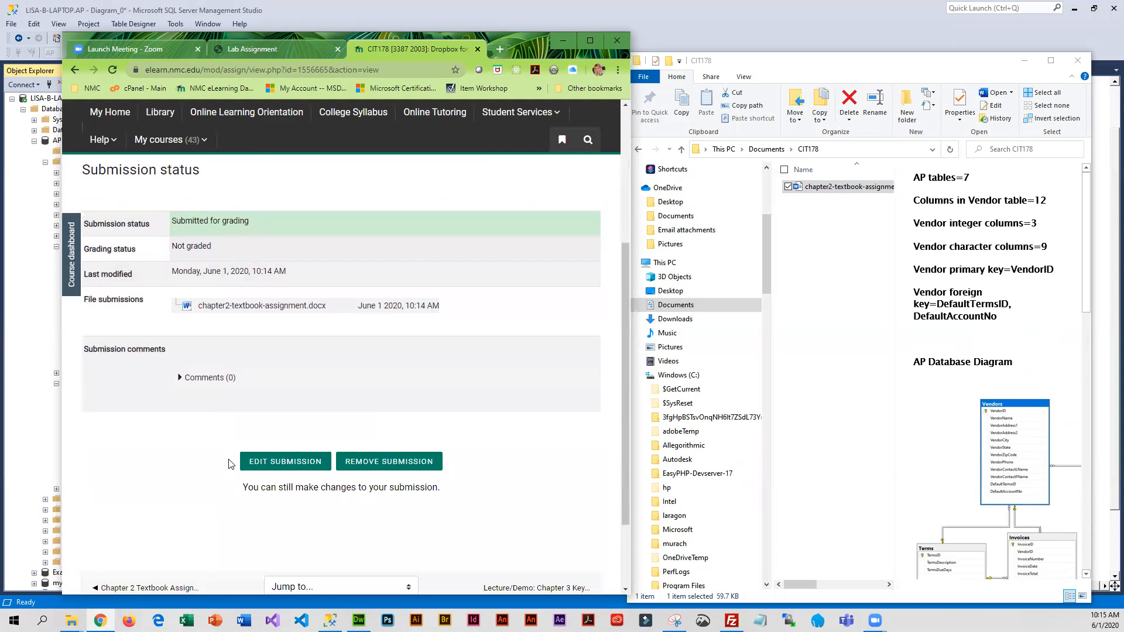
scroll(229, 462, "up", 4)
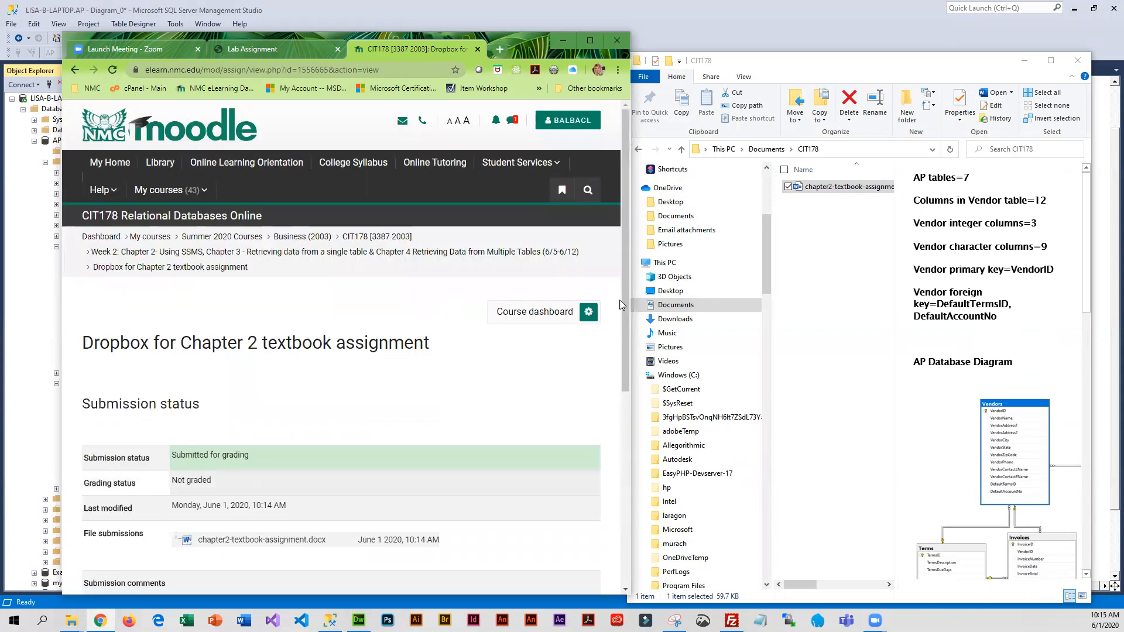